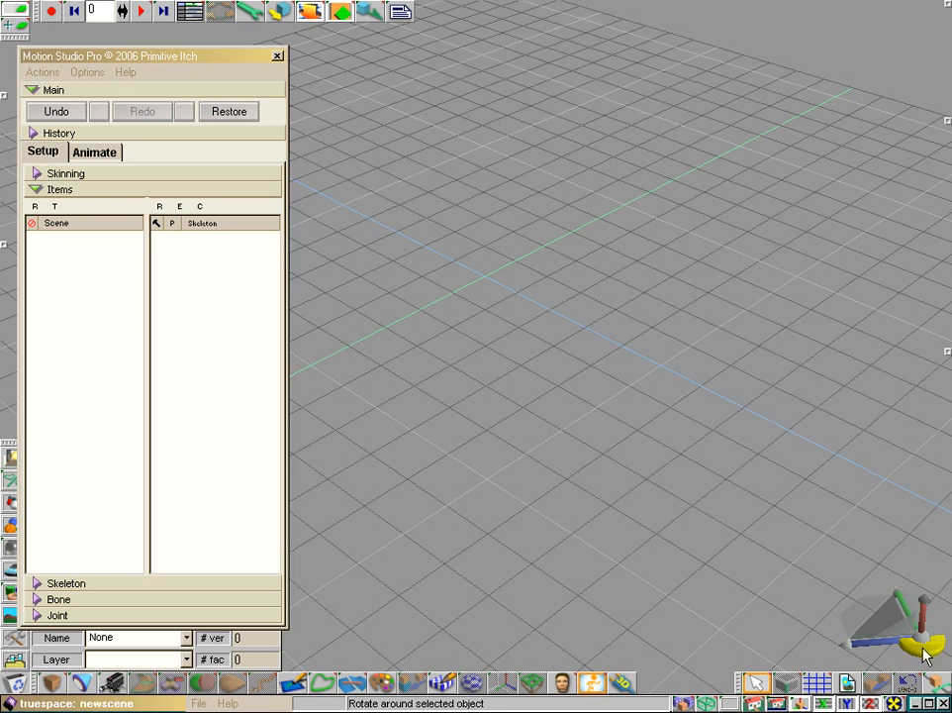
Step: Add a cube at the centre of the grid and create a new skeleton inside it
left_click_drag(920, 647, 877, 614)
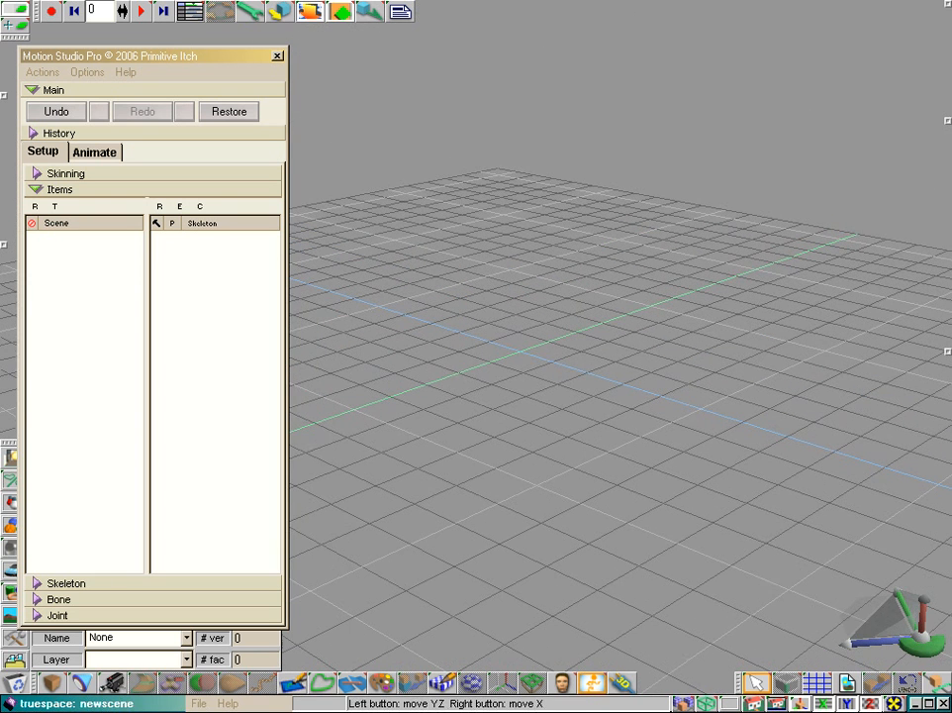
left_click(53, 682)
left_click(521, 389)
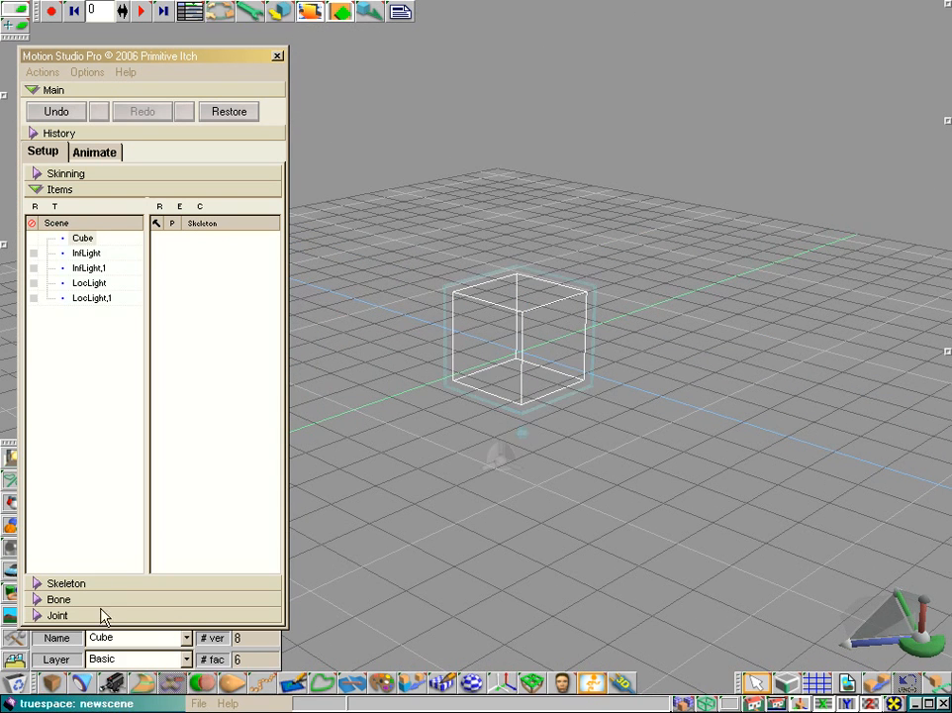
left_click(62, 583)
left_click(62, 578)
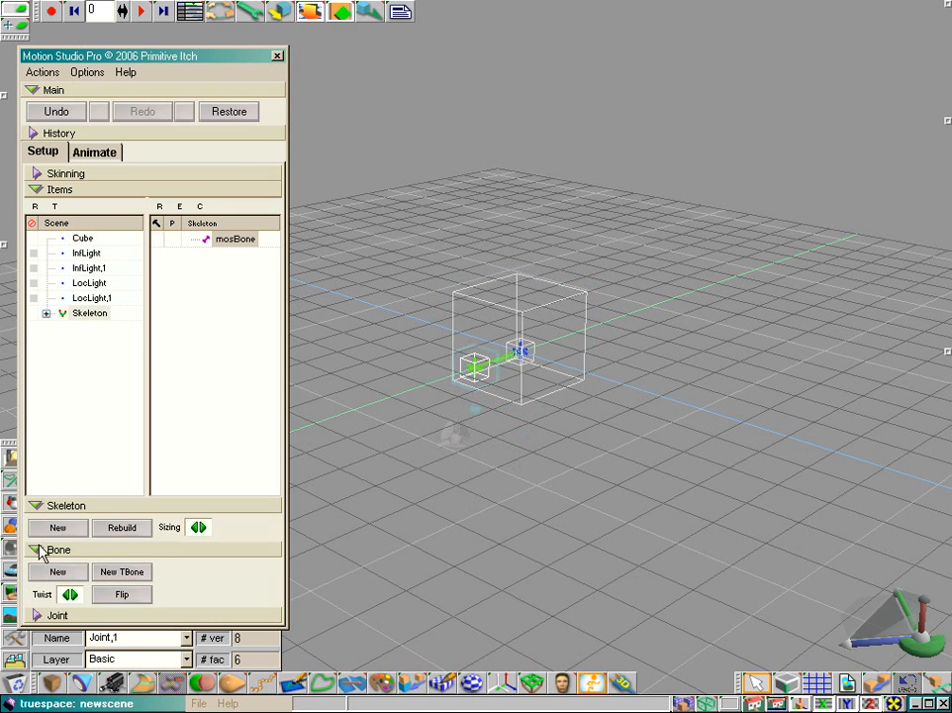
Step: Flip the skeleton's first bone and add a second bone extending from its other end
left_click(38, 508)
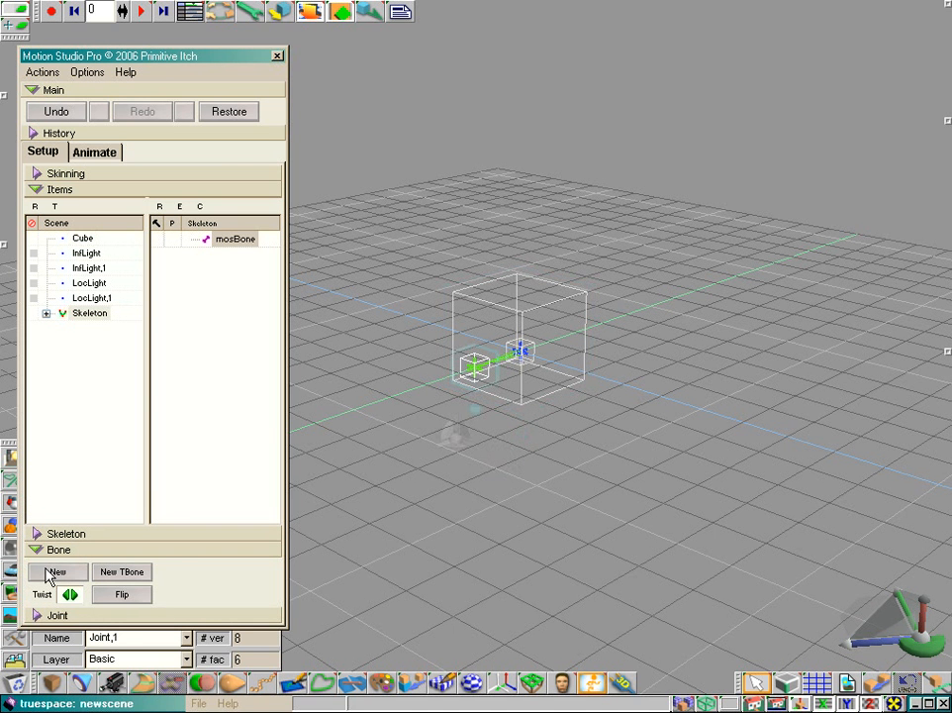
left_click(122, 594)
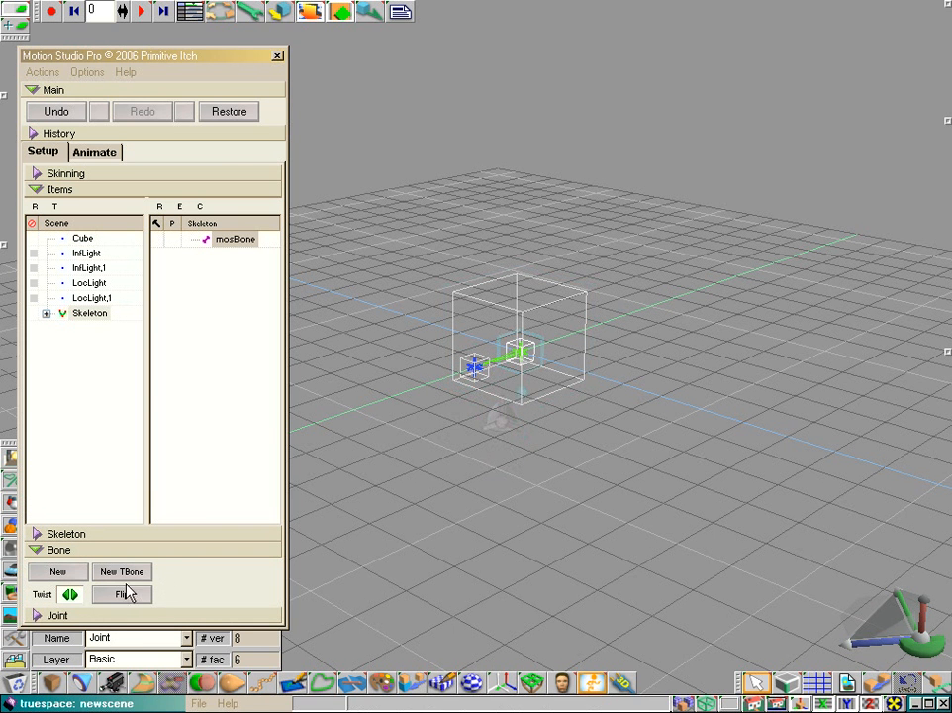
left_click(59, 572)
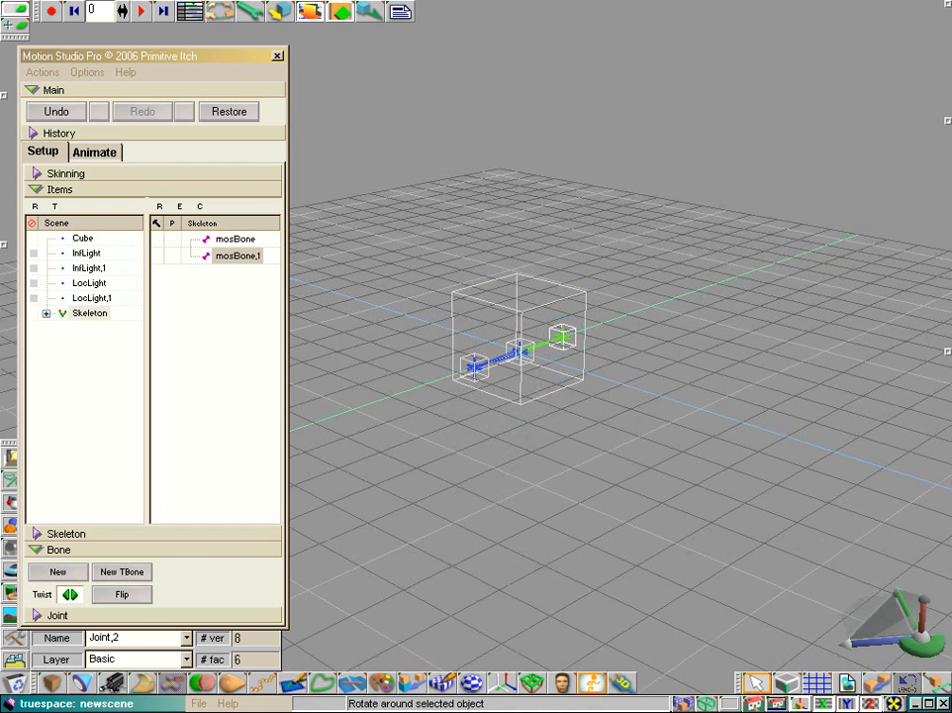
Step: Attach the cube to both mosBone and mosBone,1, and expand the two bones to list their attachments
scroll(647, 400, "up", 3)
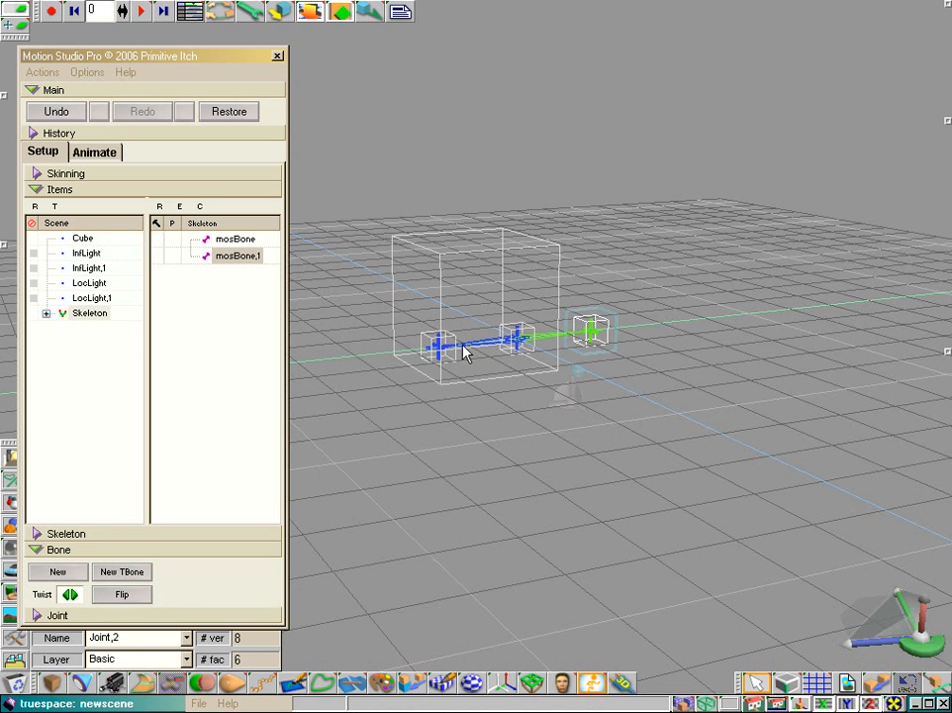
left_click_drag(910, 634, 916, 648)
left_click_drag(702, 446, 703, 467)
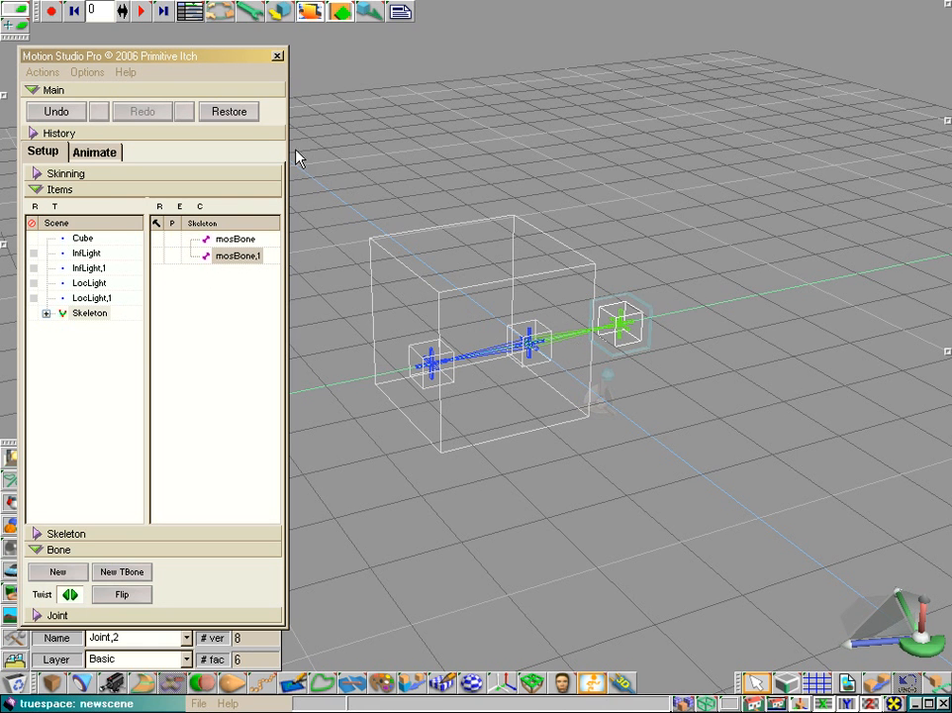
left_click(236, 241)
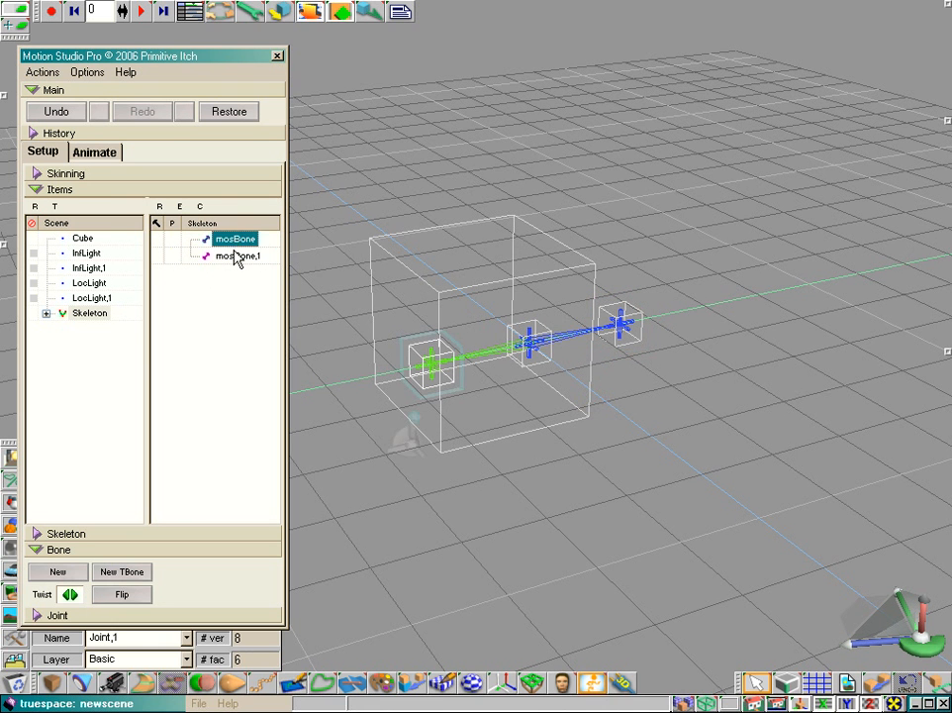
left_click(237, 258)
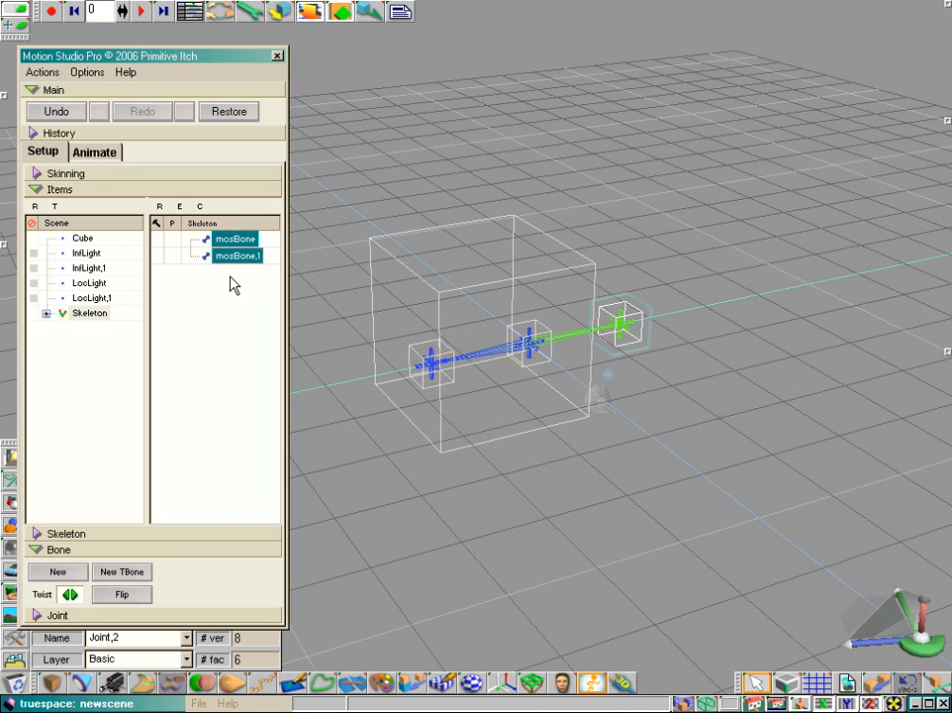
left_click(230, 242)
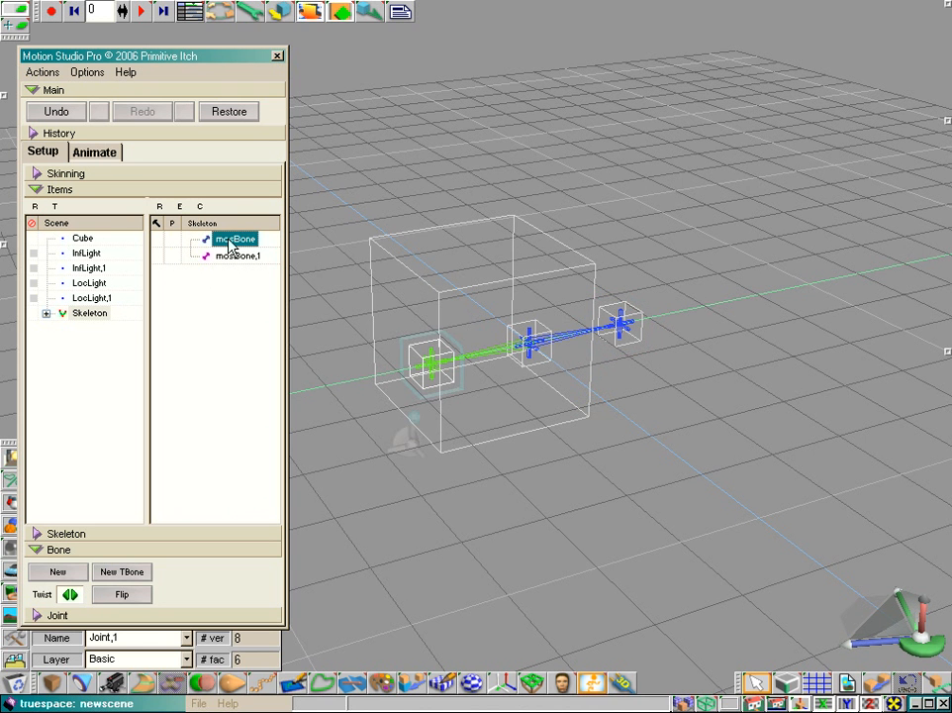
left_click(235, 260)
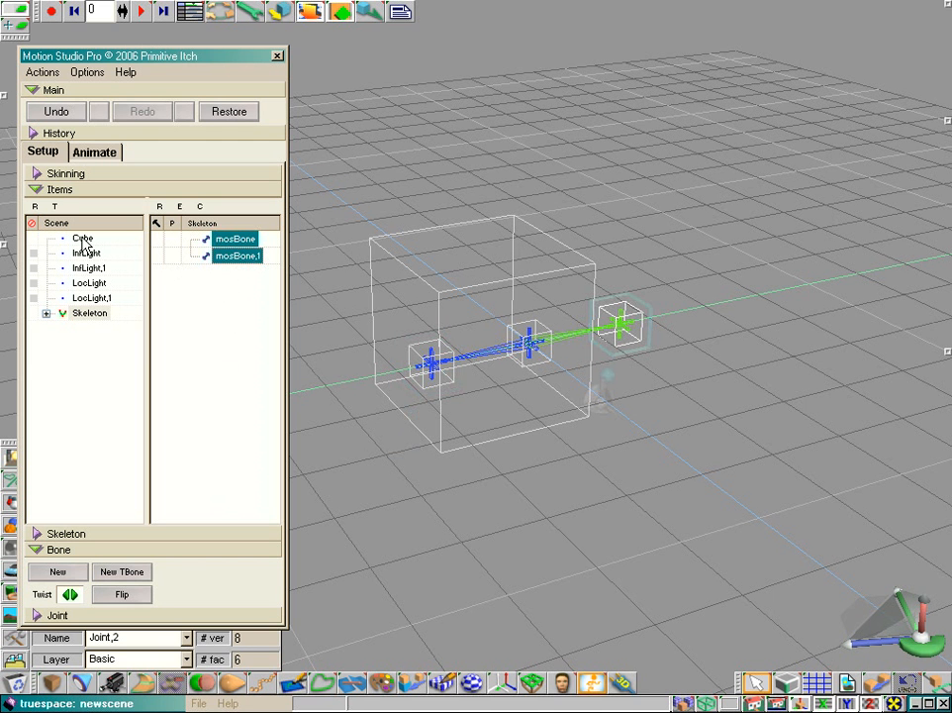
left_click_drag(83, 242, 249, 255)
left_click(190, 255)
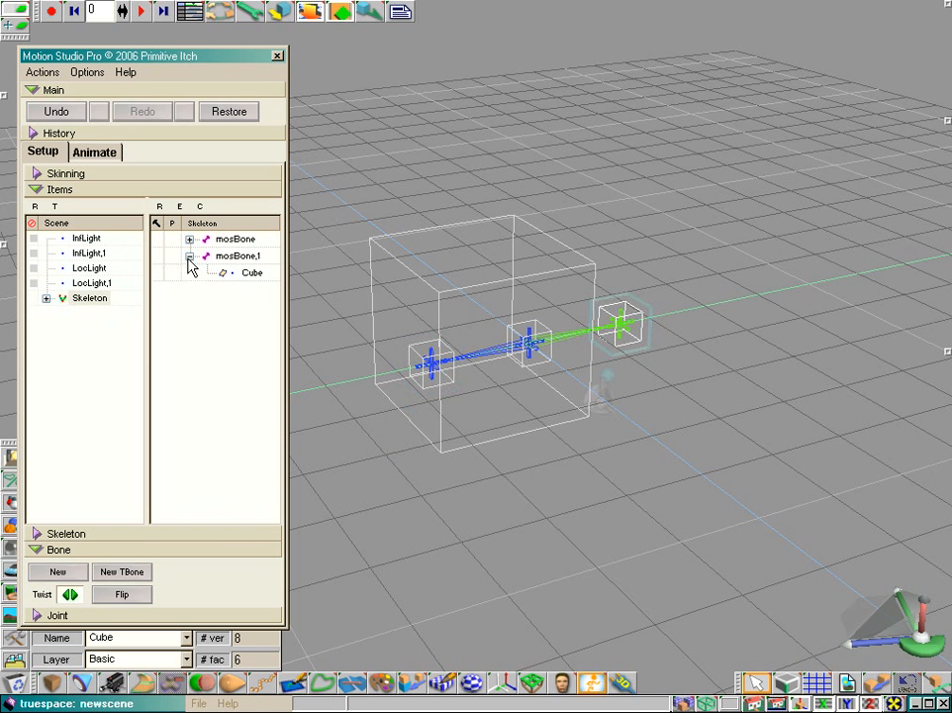
left_click(189, 238)
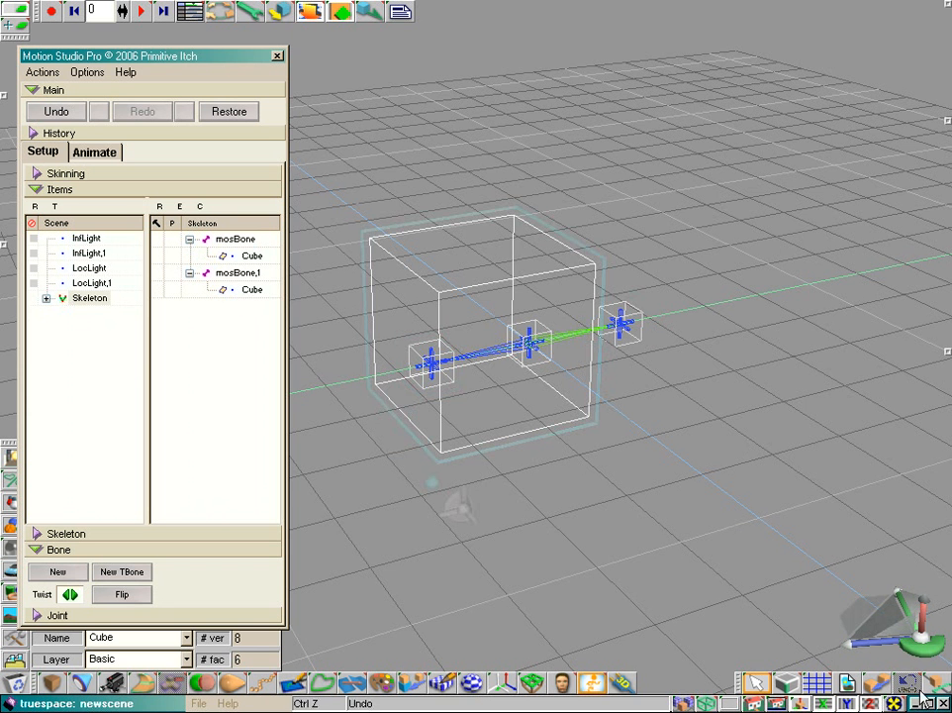
Step: Disable skinning for the cube attached to mosBone and enable it again
left_click_drag(923, 646, 909, 622)
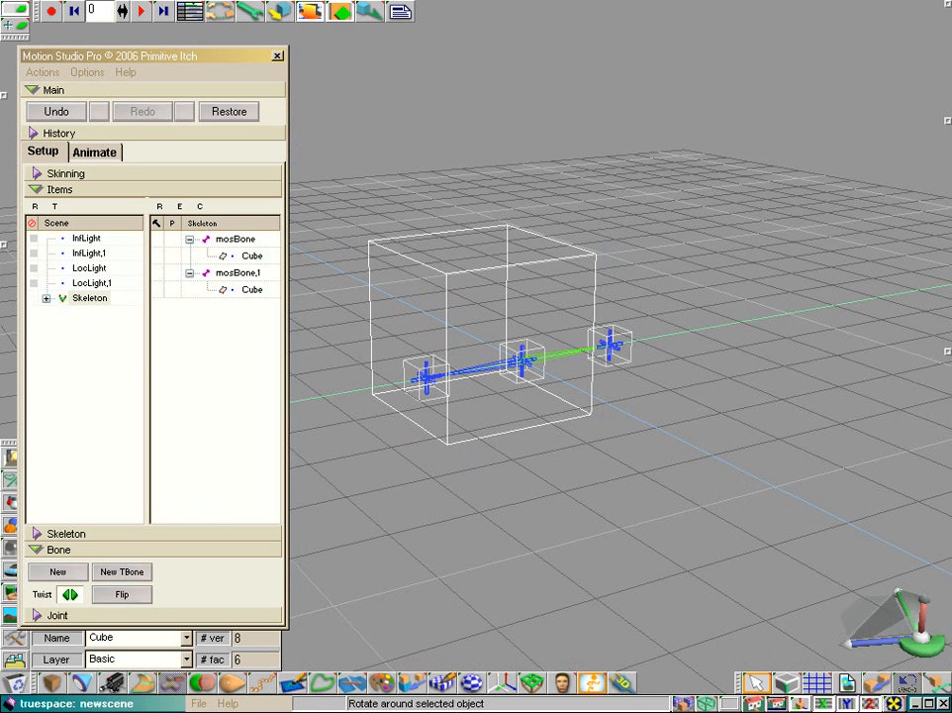
right_click(248, 259)
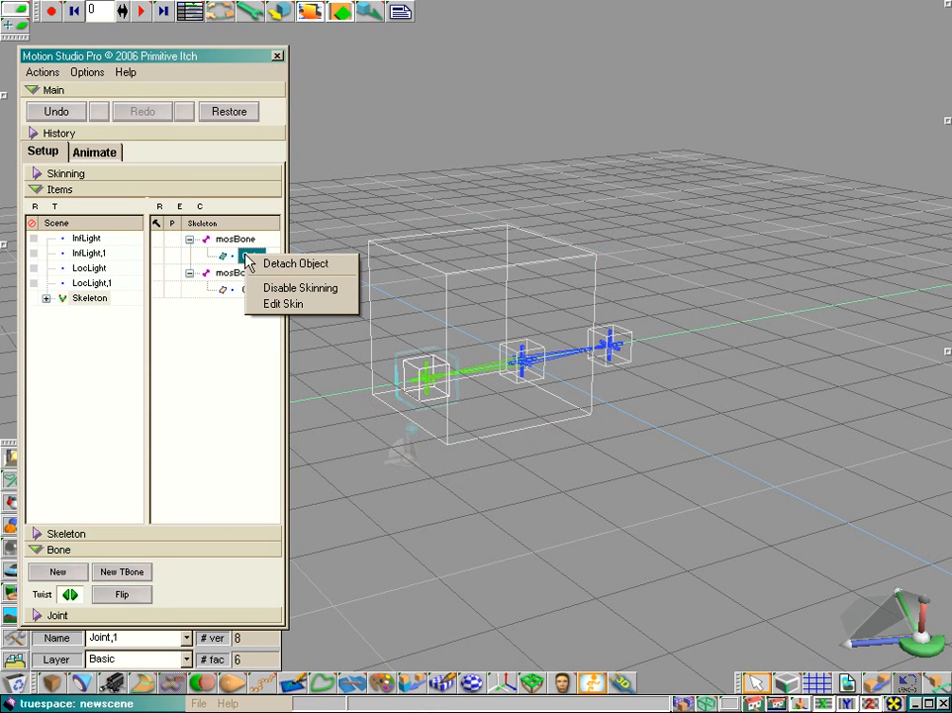
left_click(261, 290)
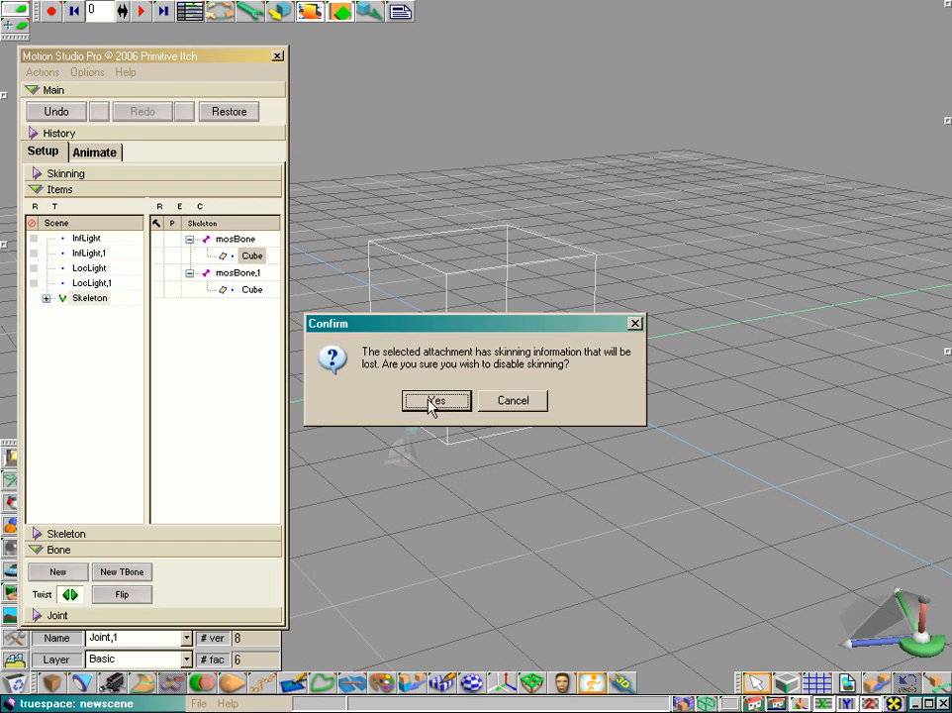
left_click(436, 401)
left_click(243, 255)
right_click(248, 260)
left_click(263, 289)
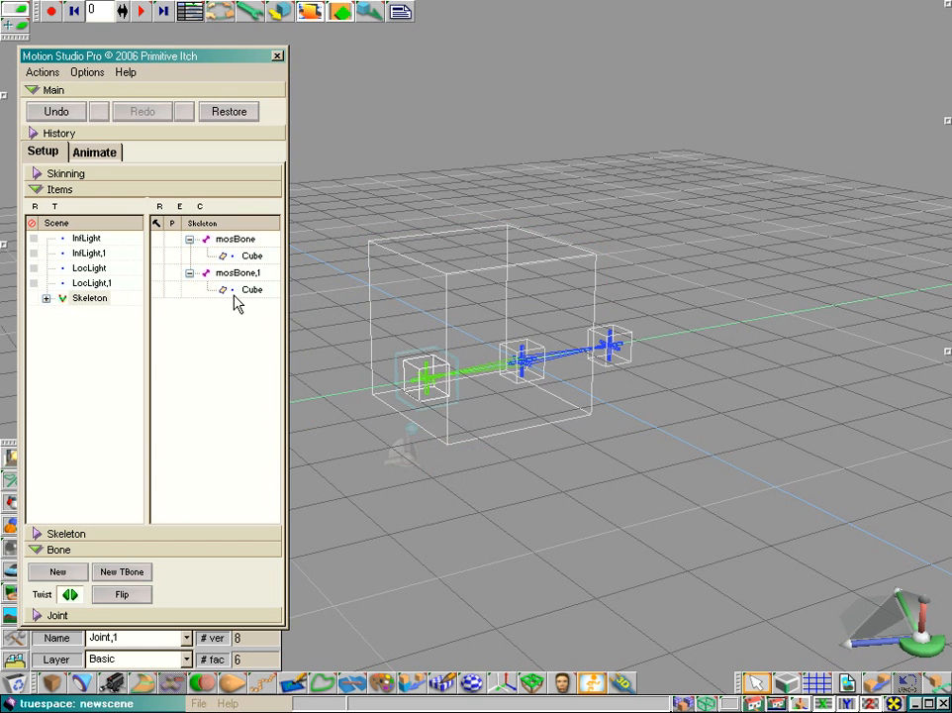
Step: Show the skinning envelope of the selected mosBone around the cube
left_click(37, 174)
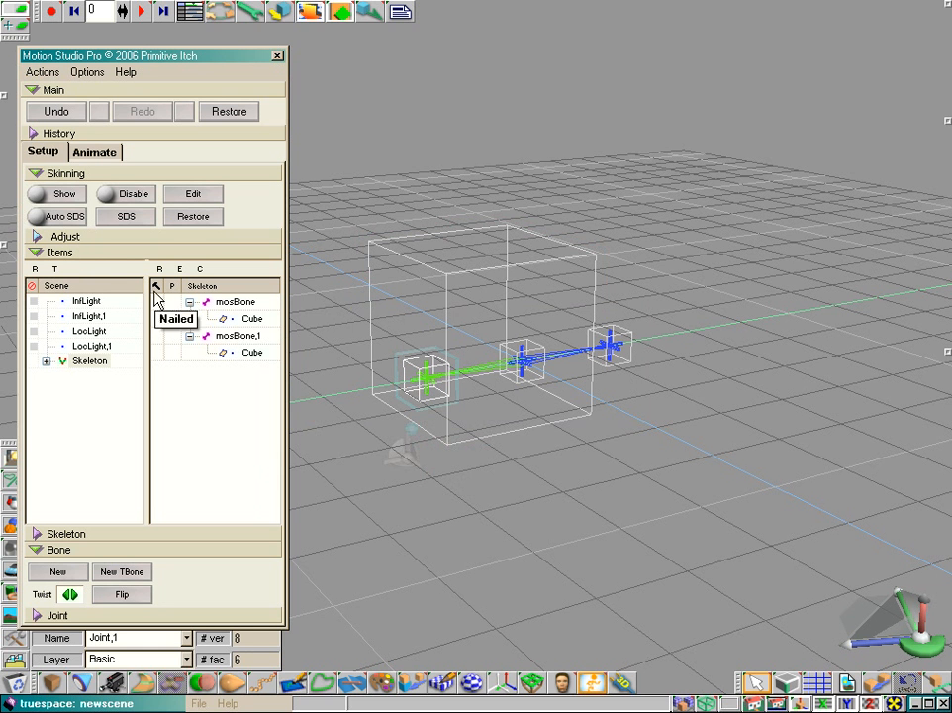
left_click(46, 198)
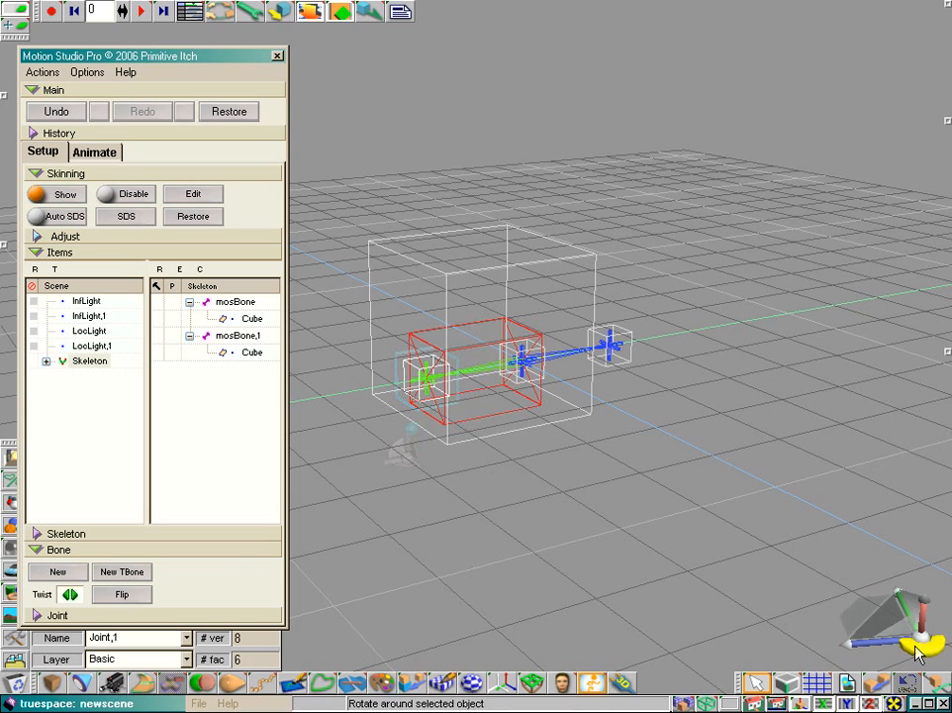
left_click_drag(921, 646, 431, 643)
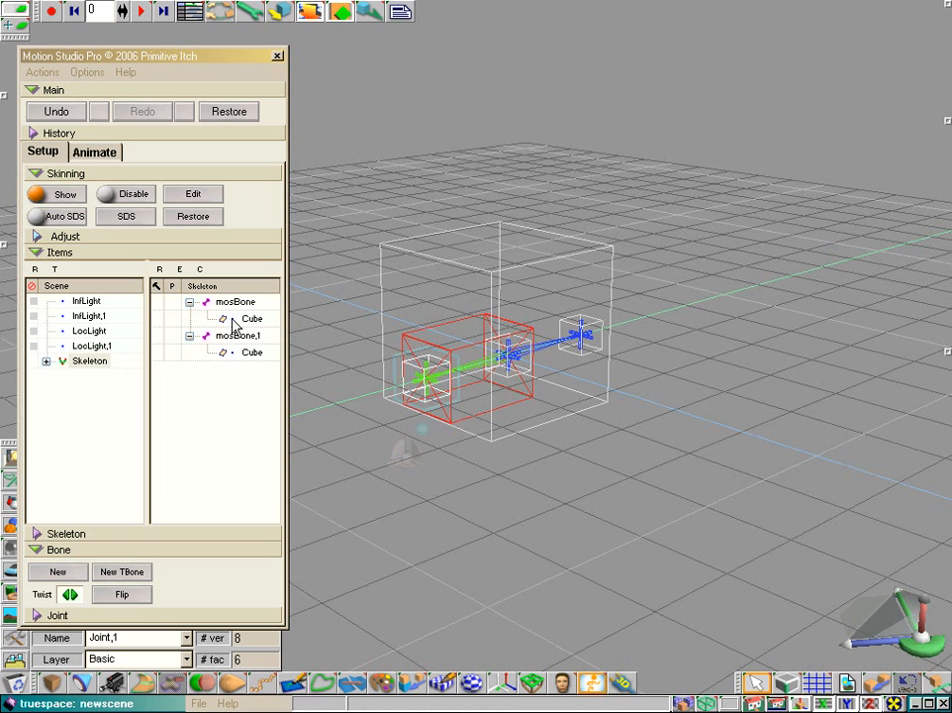
Step: Adjust mosBone's skinning envelope to Y 0,802, Z 0,738 and Root 0,040, and hide the envelope display
left_click(37, 239)
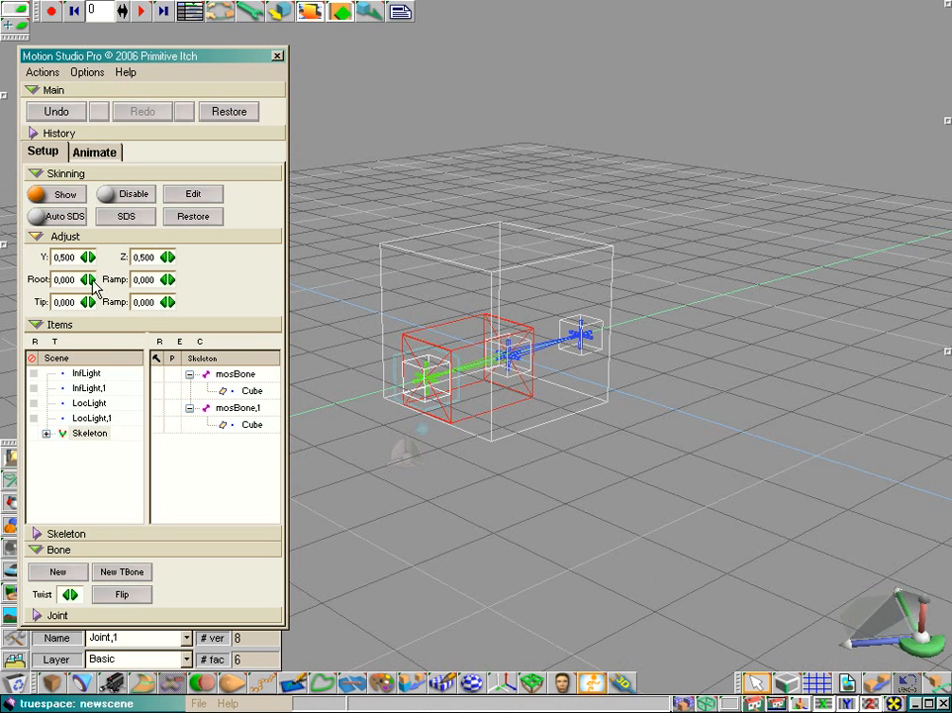
left_click_drag(94, 285, 493, 372)
mouse_move(90, 258)
left_mouse_down()
mouse_move(485, 370)
mouse_move(476, 378)
mouse_move(91, 262)
left_mouse_up()
mouse_move(169, 259)
left_mouse_down()
mouse_move(486, 378)
mouse_move(157, 279)
left_mouse_up()
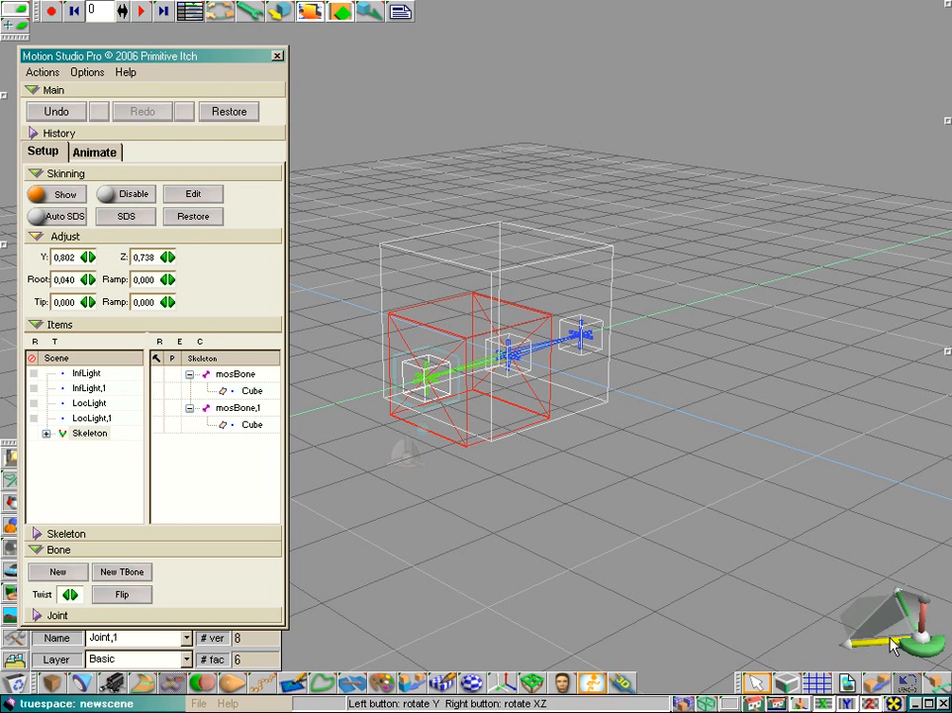
left_click_drag(892, 642, 812, 622)
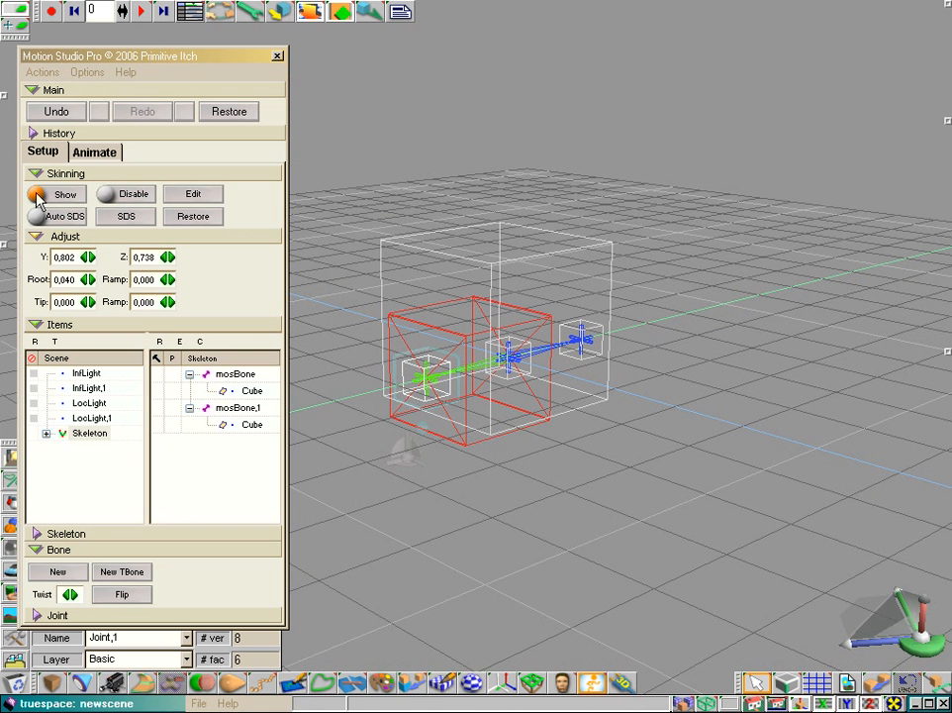
left_click(36, 236)
left_click(36, 194)
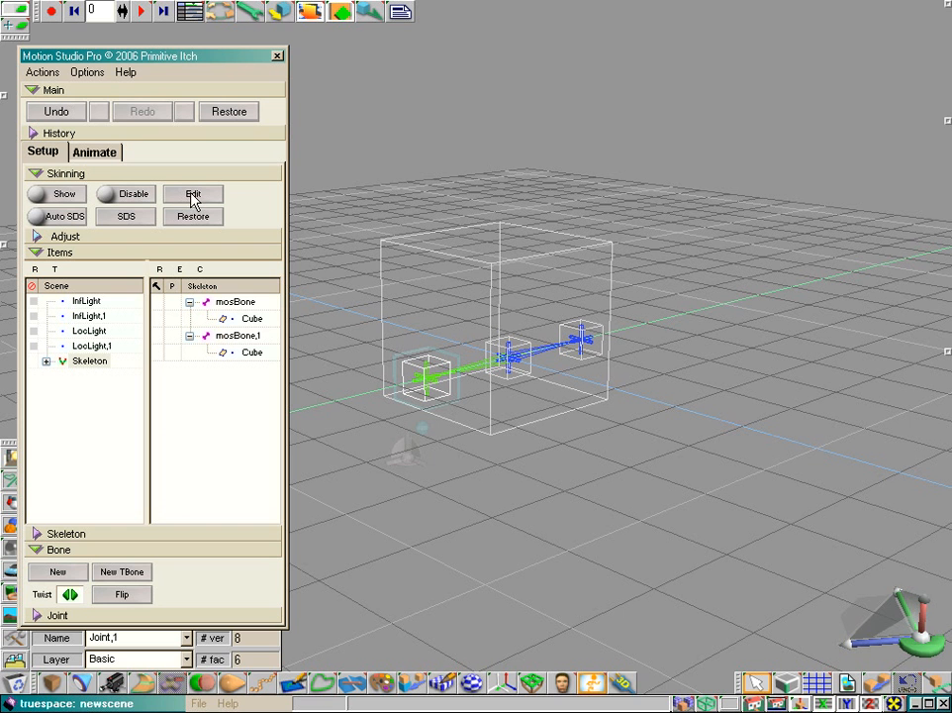
Step: Open mosBone's skin for editing in the Vertex Painter and enlarge its window
right_click(242, 305)
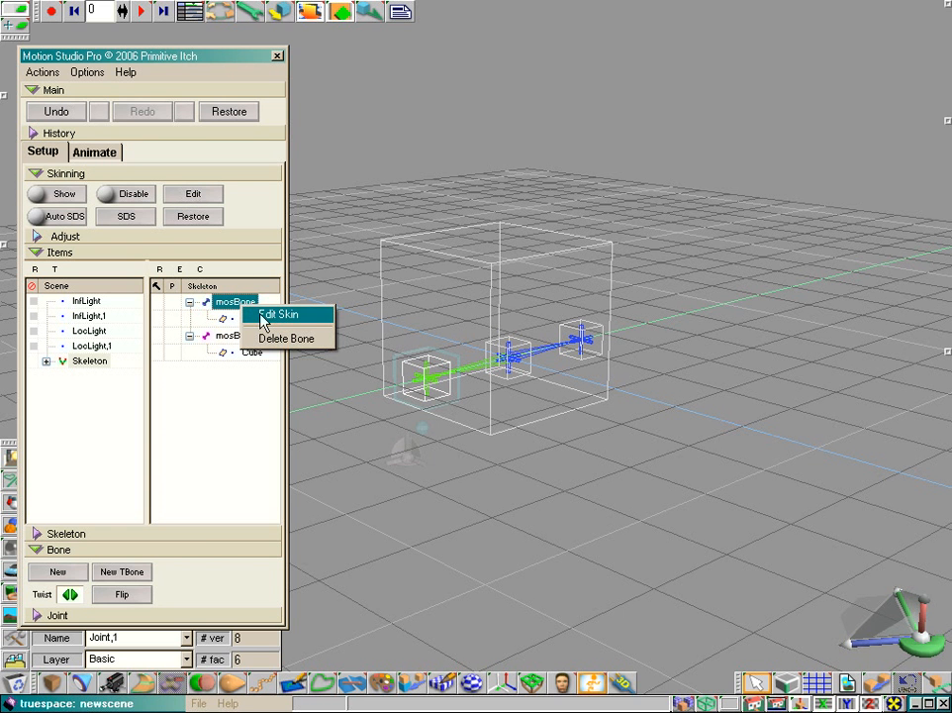
left_click(263, 315)
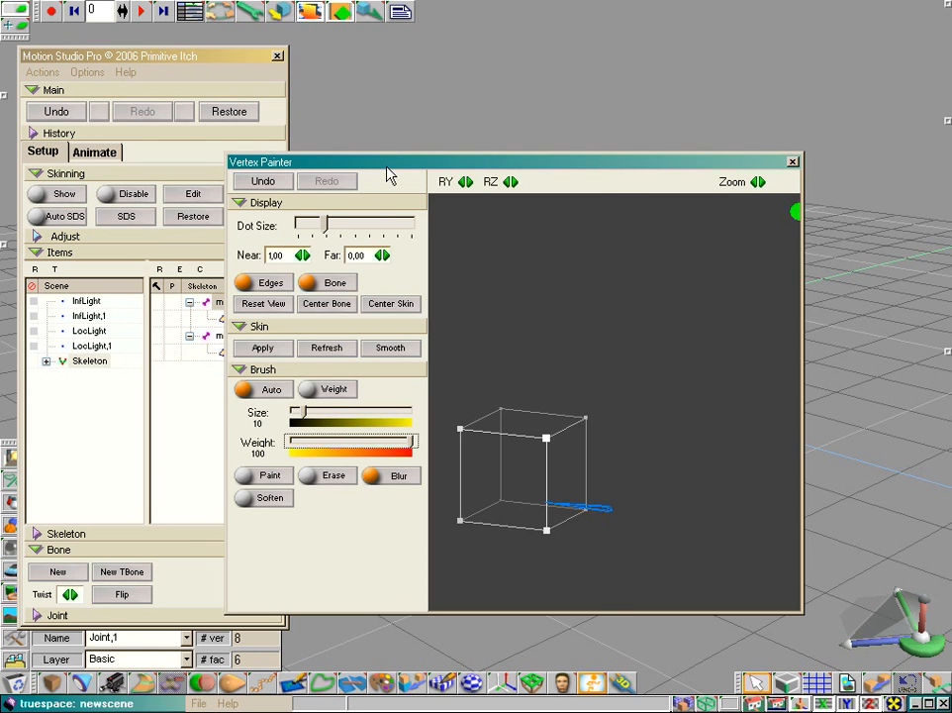
left_click_drag(387, 171, 319, 185)
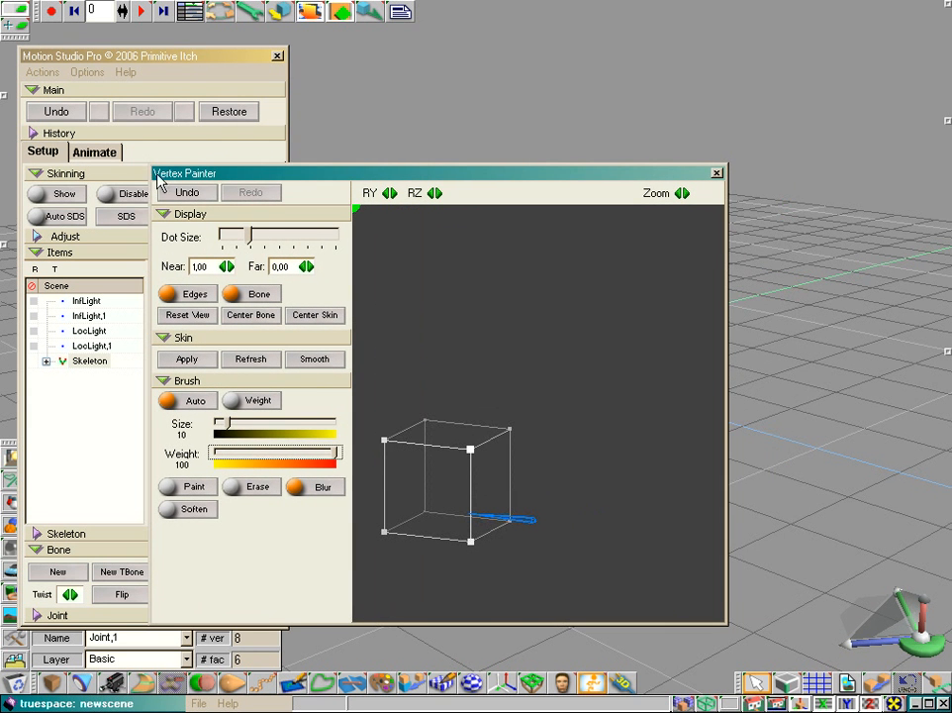
right_click_drag(460, 334, 461, 336)
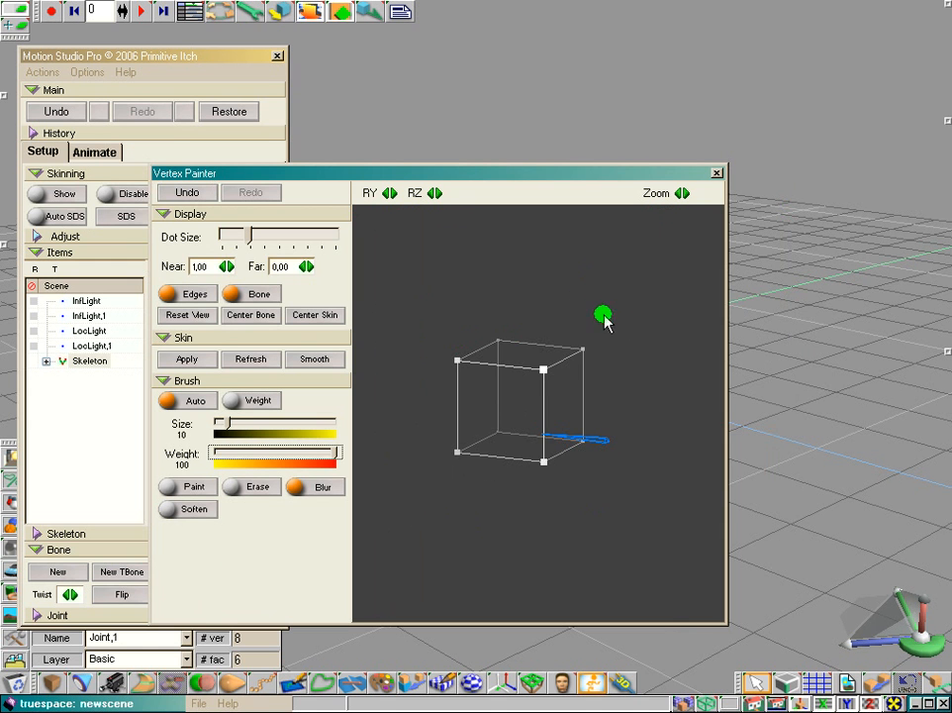
right_click_drag(584, 307, 584, 304)
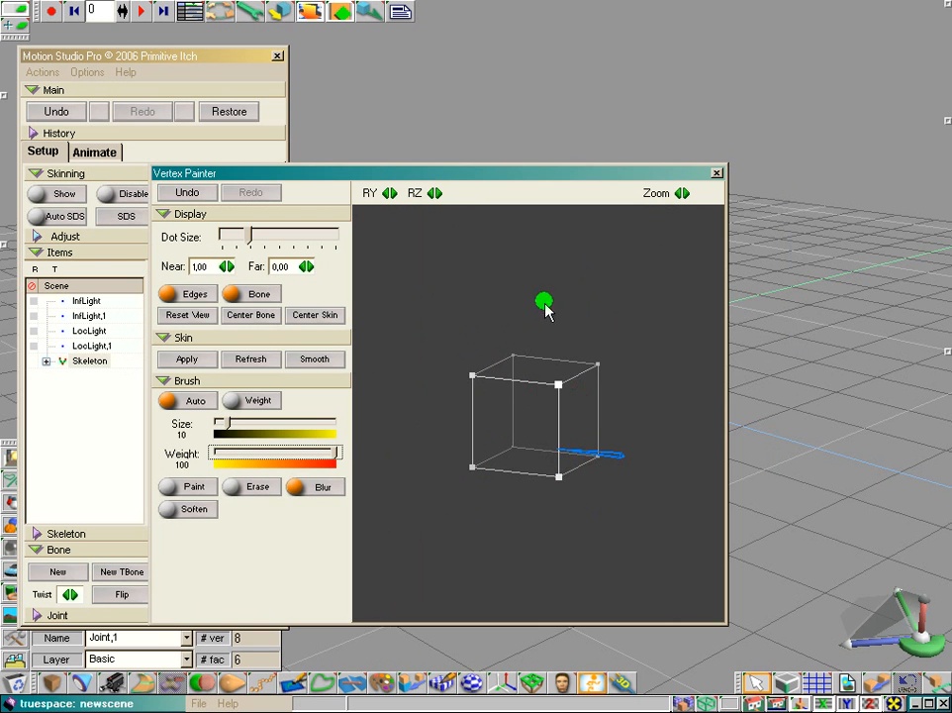
mouse_move(510, 176)
left_mouse_down()
mouse_move(488, 102)
mouse_move(459, 85)
left_mouse_up()
mouse_move(677, 532)
left_mouse_down()
mouse_move(734, 513)
mouse_move(806, 572)
mouse_move(806, 605)
left_mouse_up()
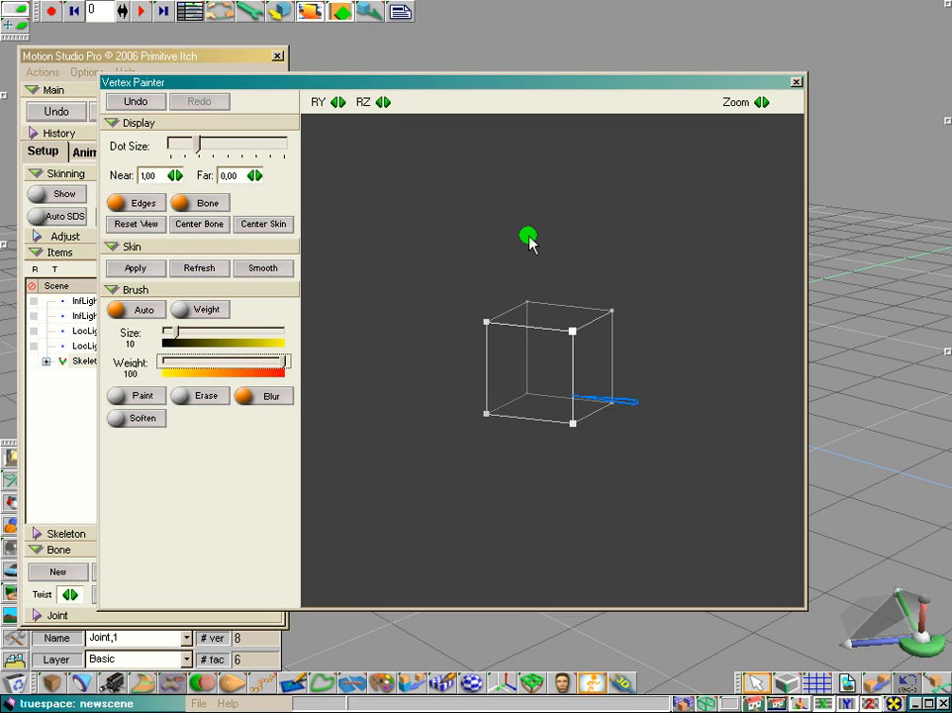
middle_click_drag(530, 288, 533, 234)
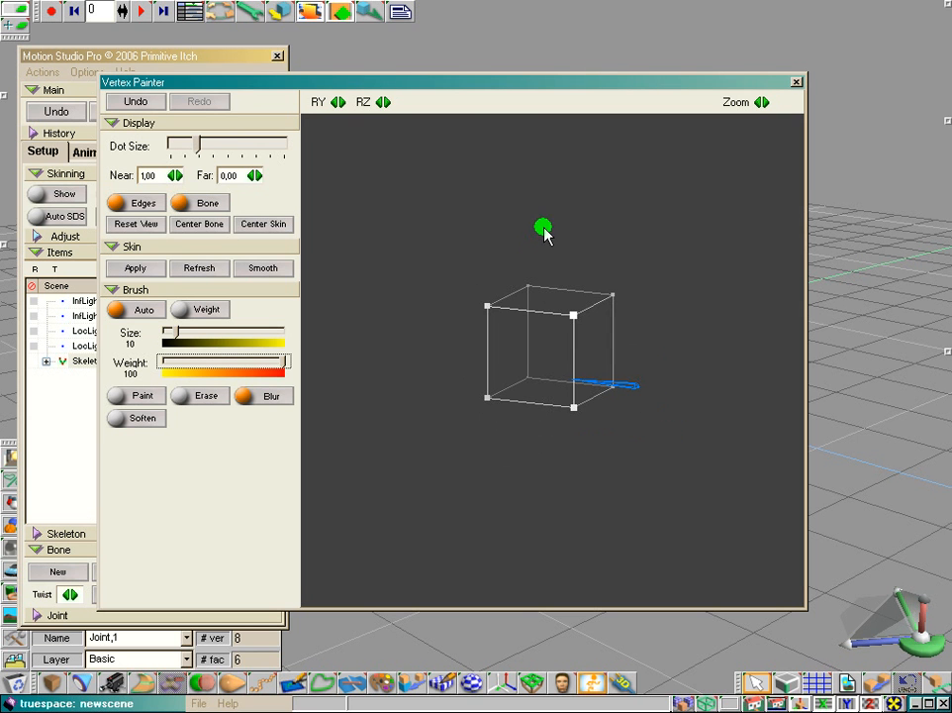
scroll(544, 243, "up", 4)
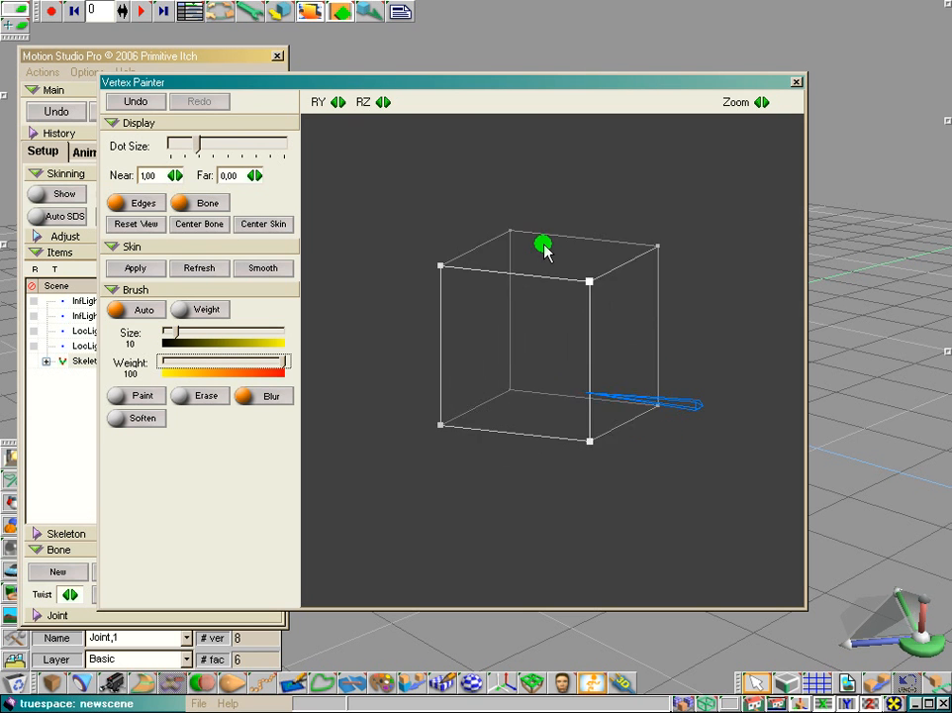
scroll(544, 244, "down", 4)
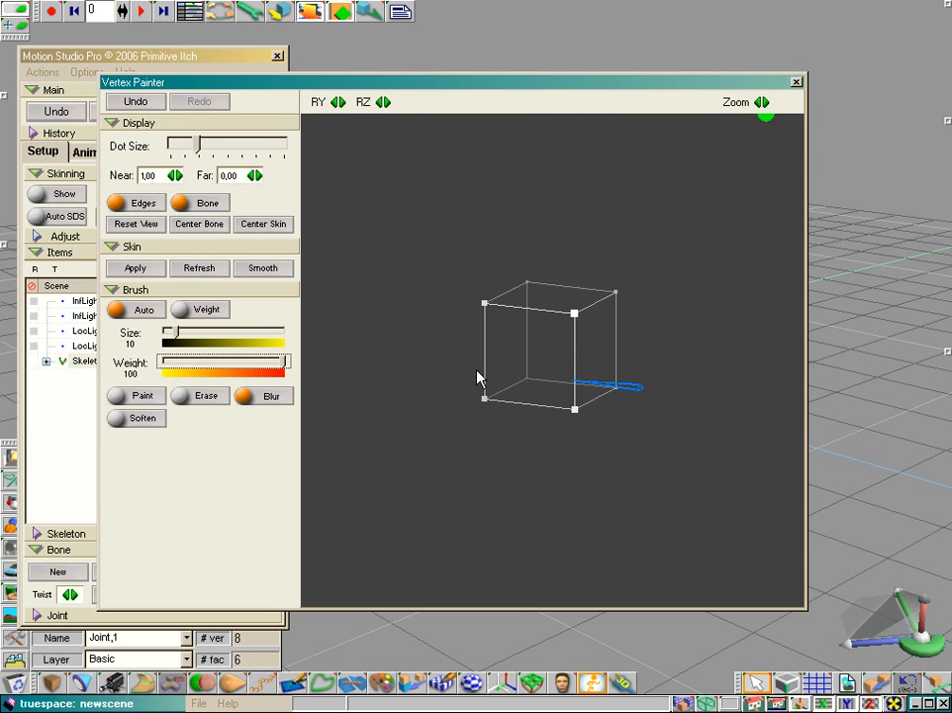
left_click_drag(763, 102, 805, 102)
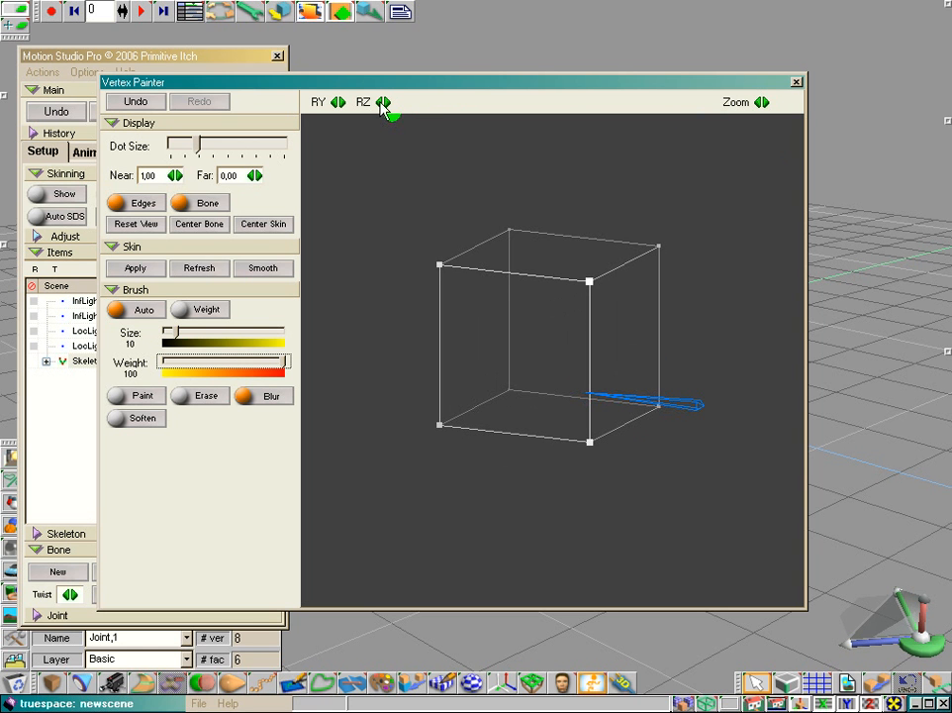
Step: Reset the Vertex Painter view, center it on the cube's skin and slightly enlarge the vertex dots
mouse_move(384, 102)
left_mouse_down()
mouse_move(426, 101)
mouse_move(342, 102)
mouse_move(396, 102)
mouse_move(348, 102)
mouse_move(391, 102)
mouse_move(389, 124)
left_mouse_up()
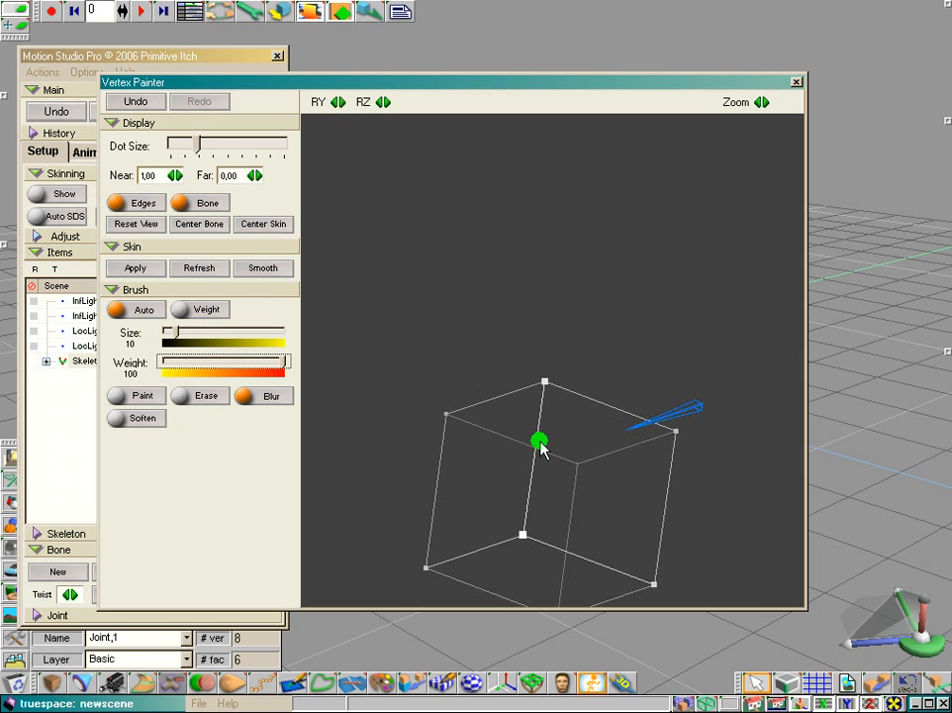
left_click(136, 224)
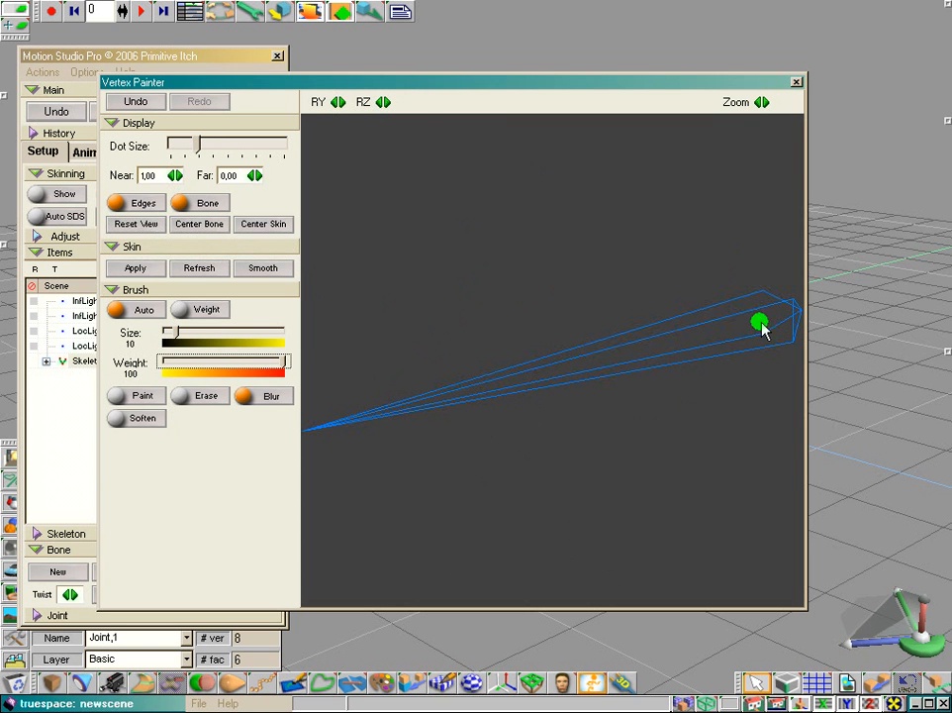
left_click(261, 225)
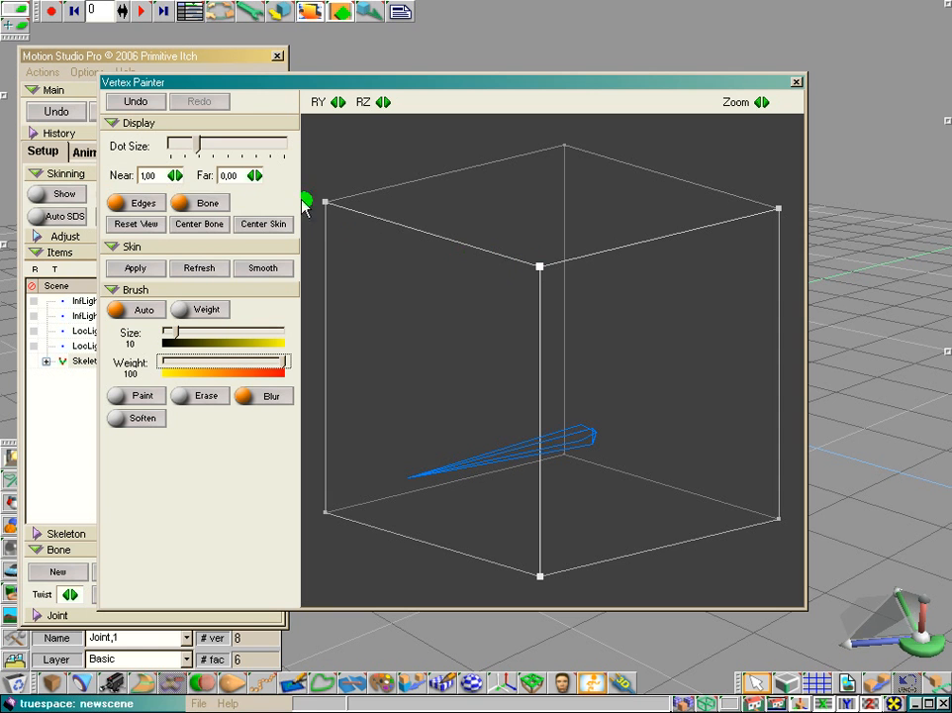
left_click(199, 148)
mouse_move(199, 148)
left_mouse_down()
mouse_move(287, 148)
mouse_move(183, 149)
mouse_move(208, 148)
left_mouse_up()
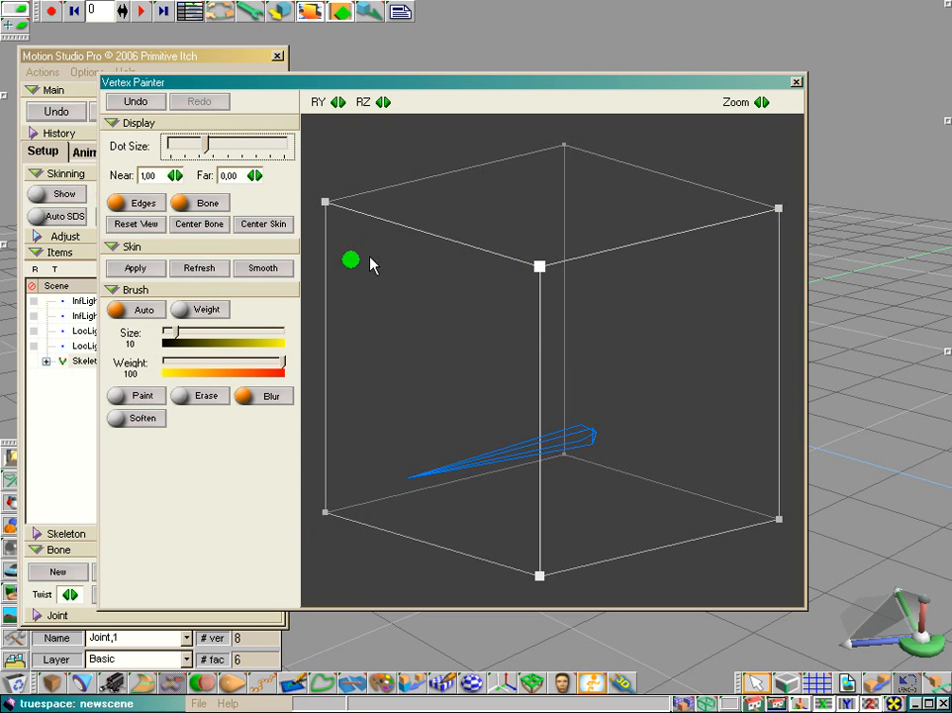
Step: Hide and reshow the cube's edges and the selected bone in the Vertex Painter
left_click(128, 205)
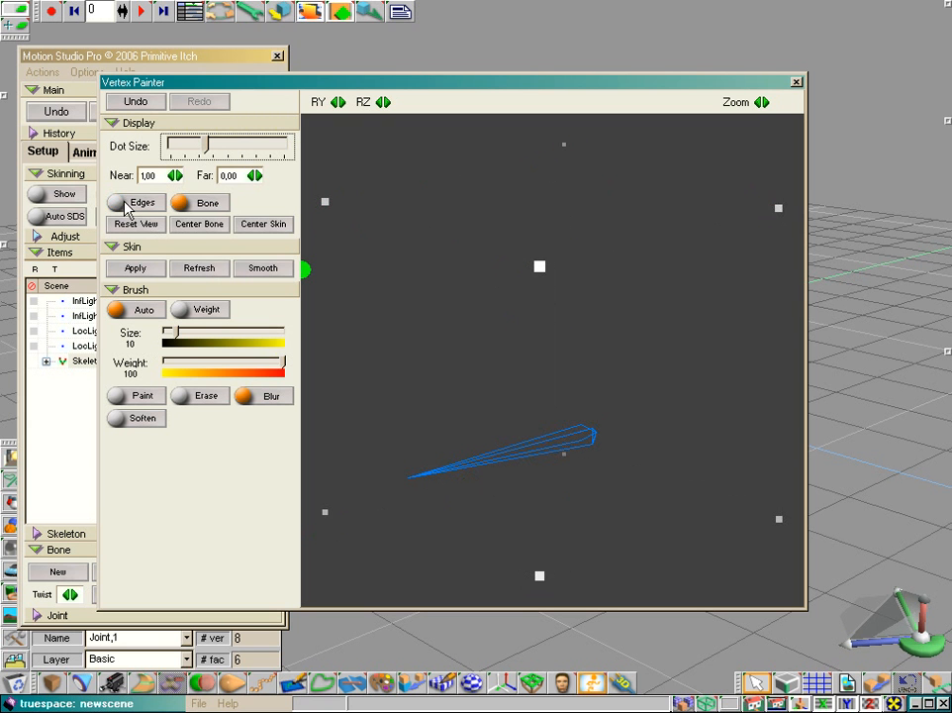
left_click(128, 205)
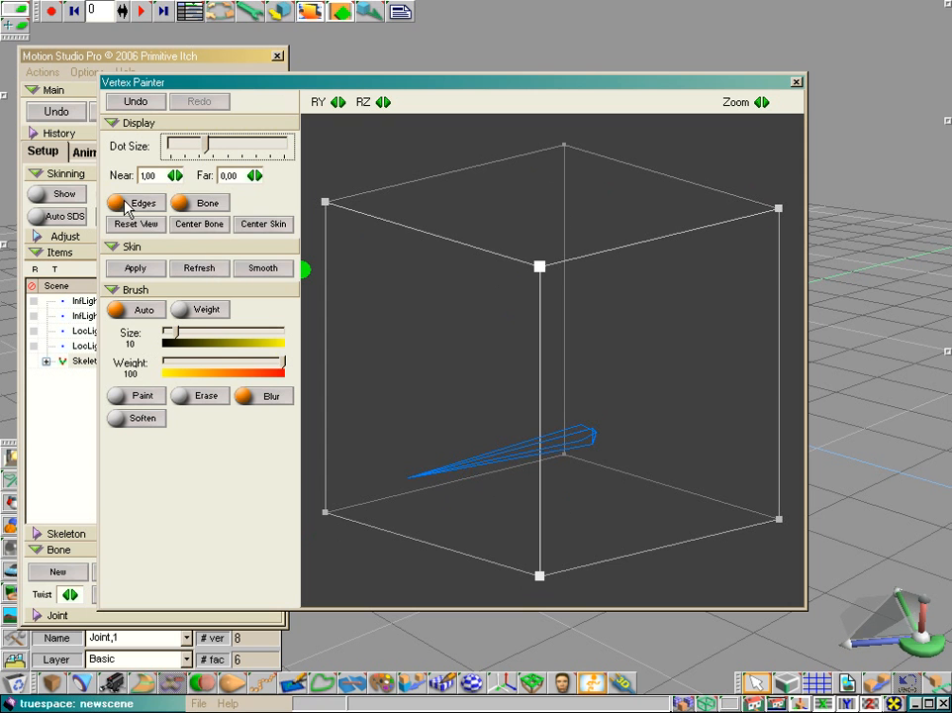
left_click(190, 204)
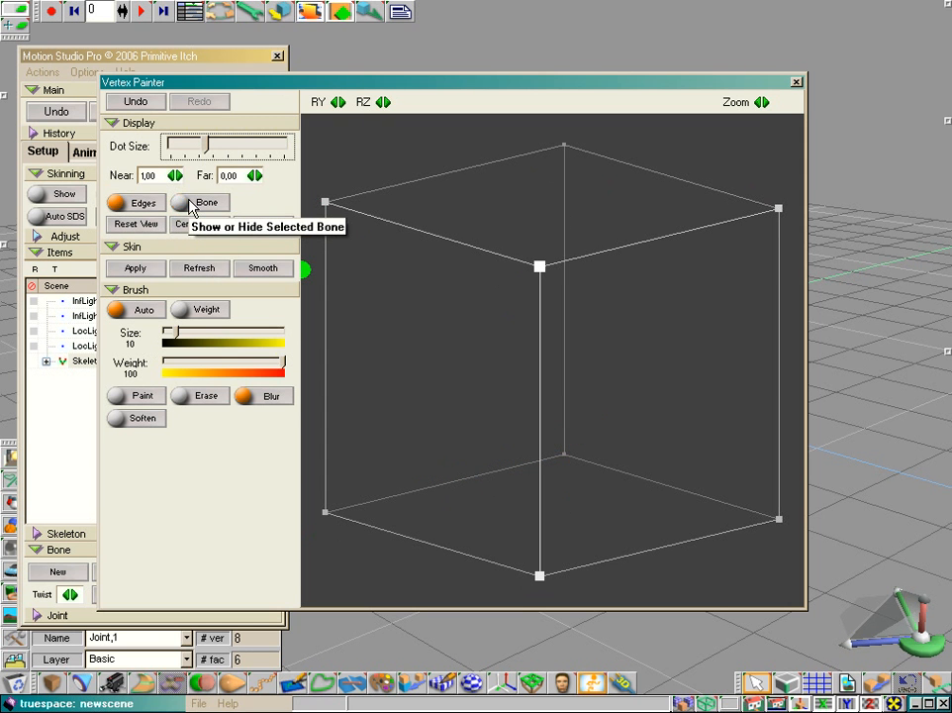
left_click(190, 204)
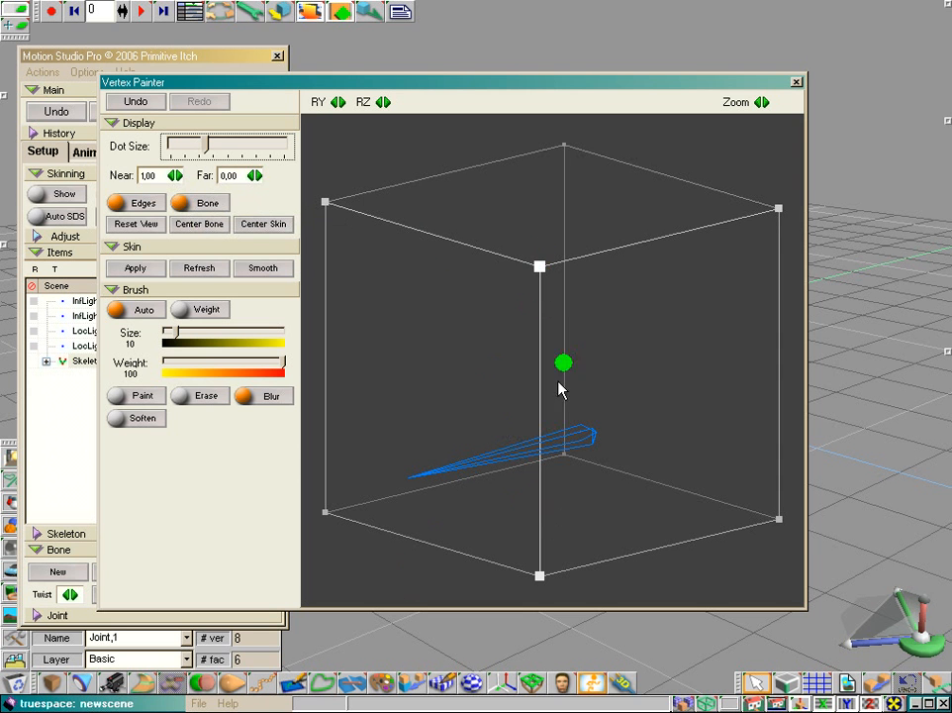
Step: Raise the Far display value to 0,11 to hide the cube's rear vertices and return it to 0,00
left_click(540, 267)
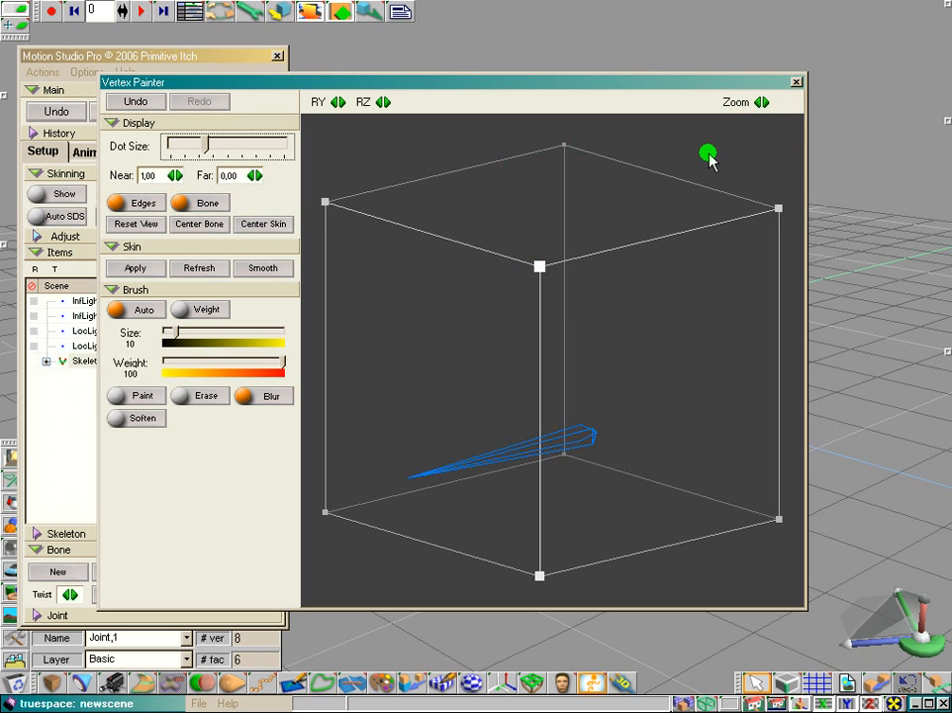
right_click_drag(709, 154, 716, 167)
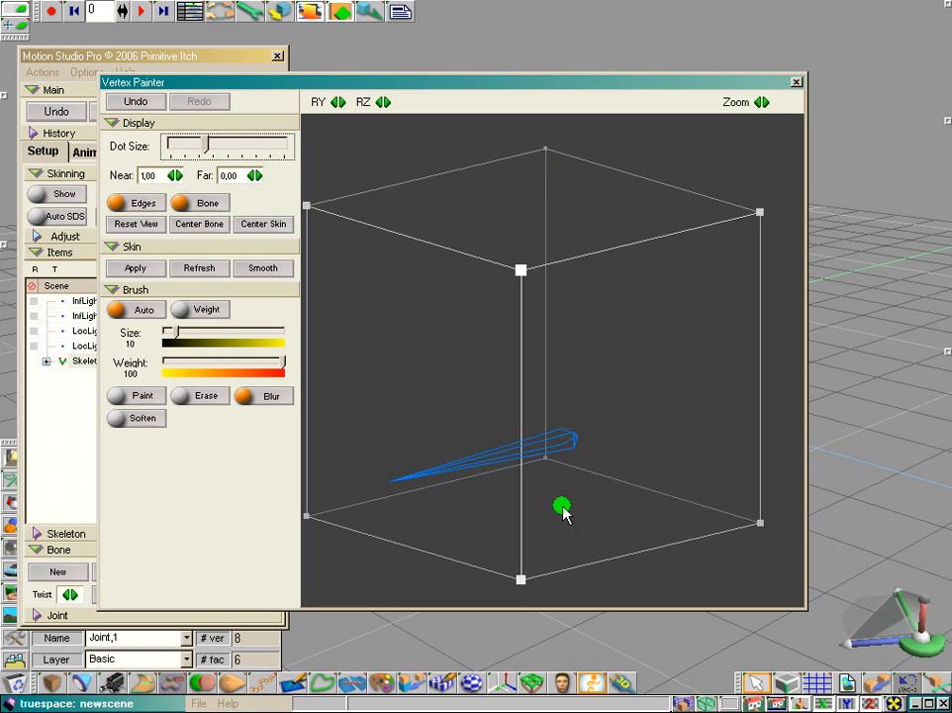
left_click(260, 175)
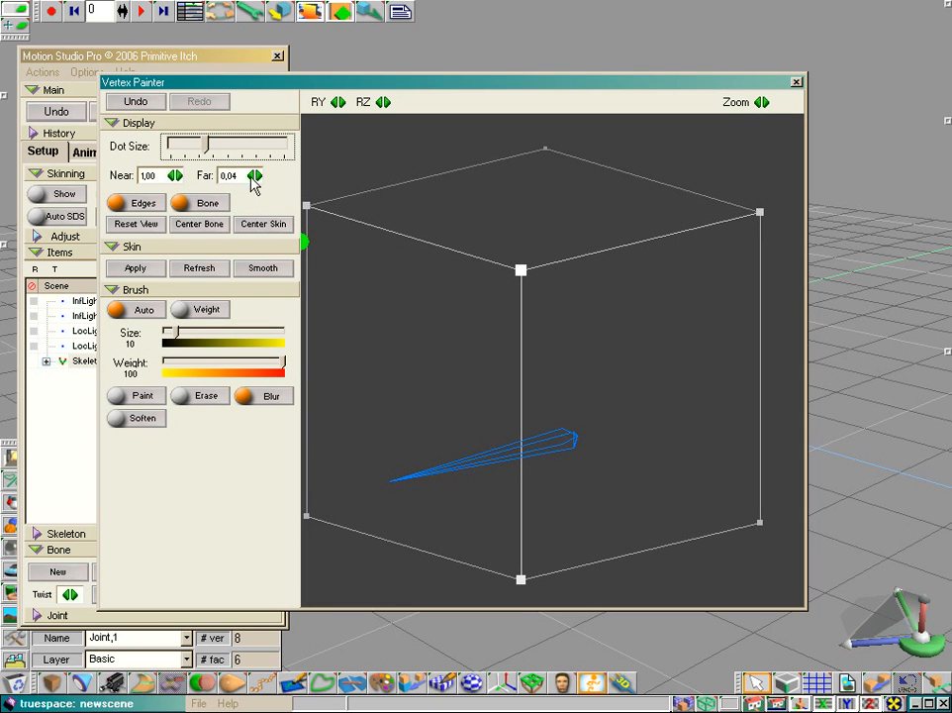
left_click_drag(259, 176, 265, 175)
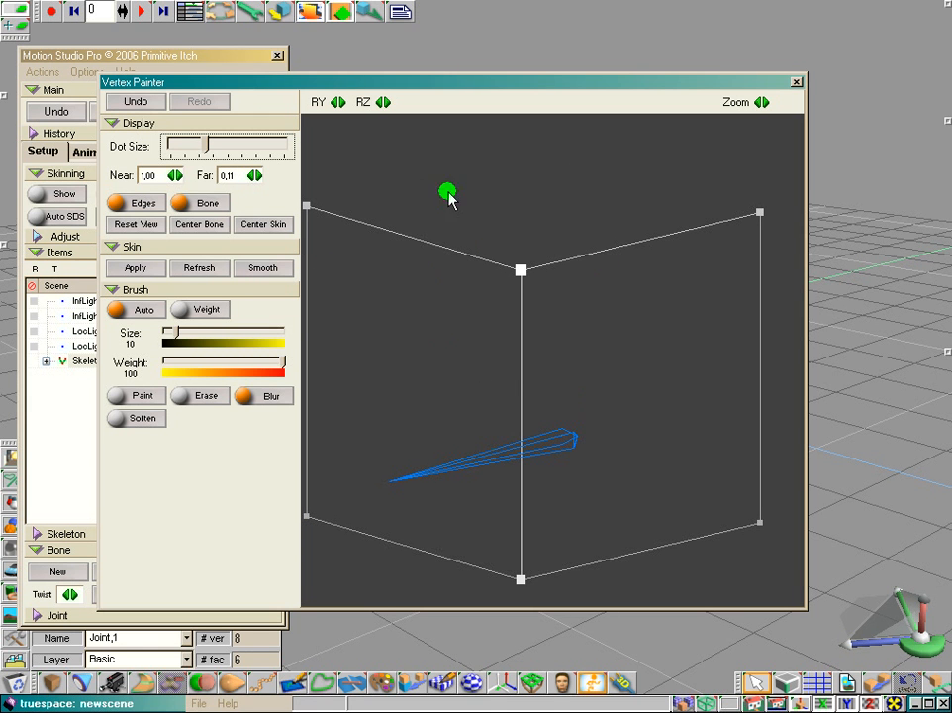
right_click_drag(449, 193, 451, 192)
left_click_drag(255, 178, 243, 177)
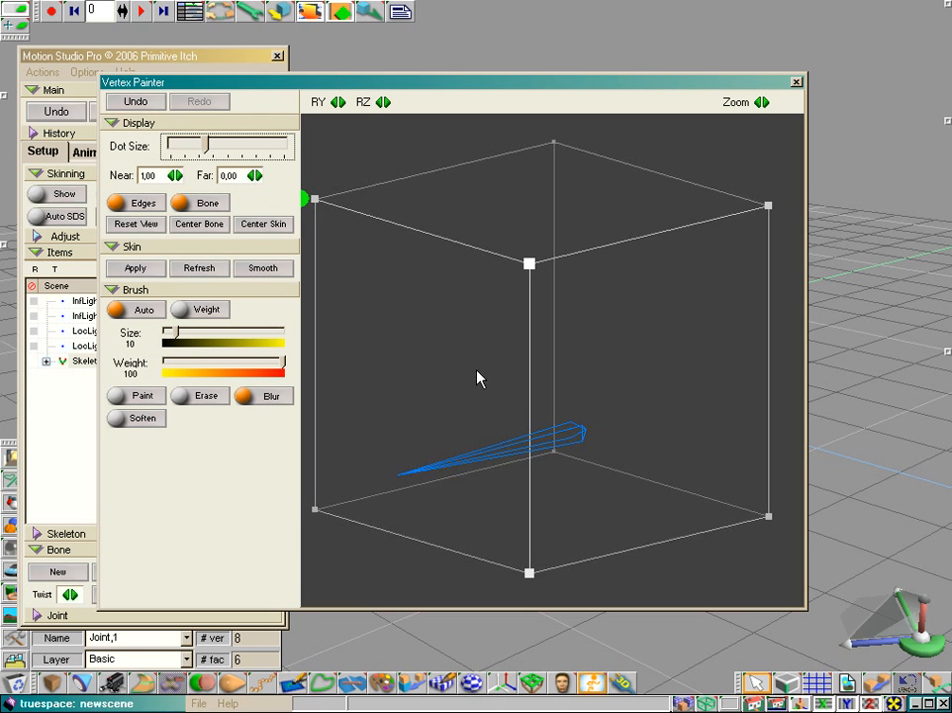
Step: Paint all eight cube vertices for the bone with the Paint brush at size 10 and weight 100
scroll(431, 267, "down", 3)
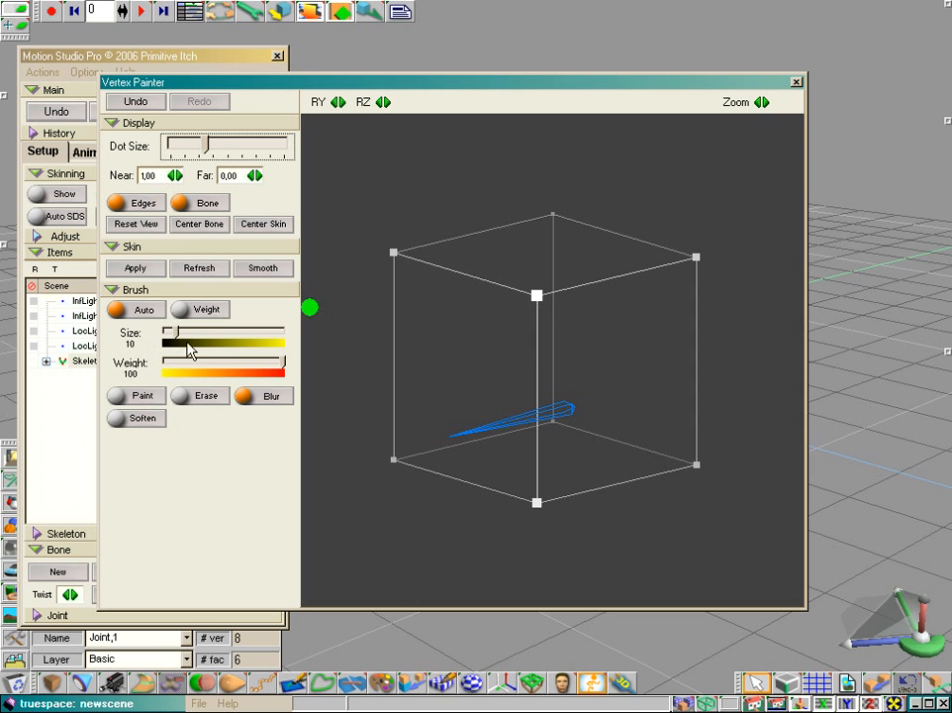
left_click_drag(175, 334, 179, 334)
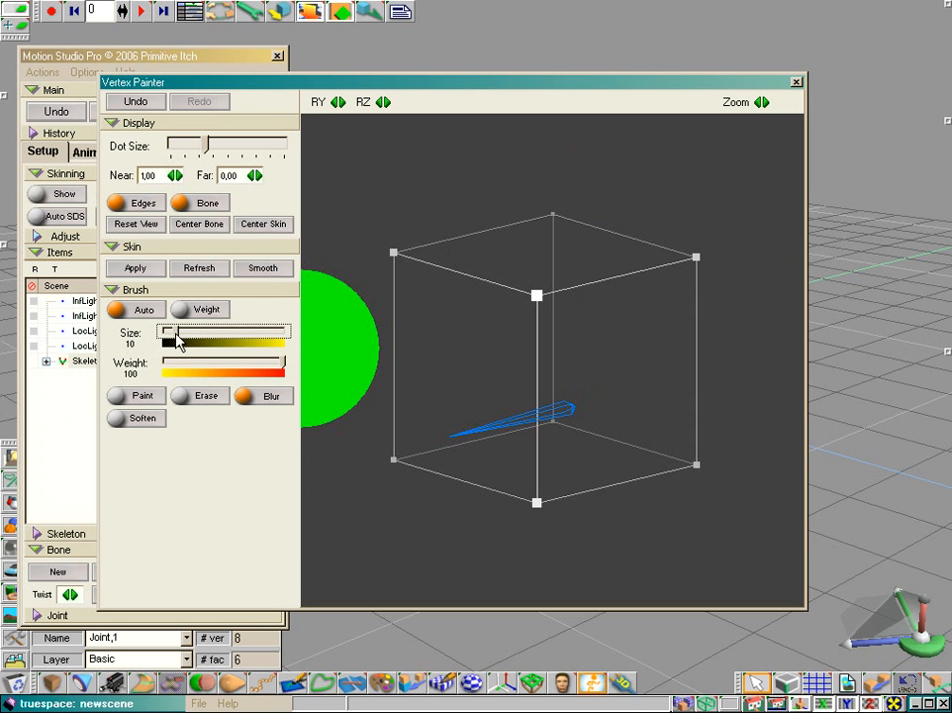
left_click(148, 395)
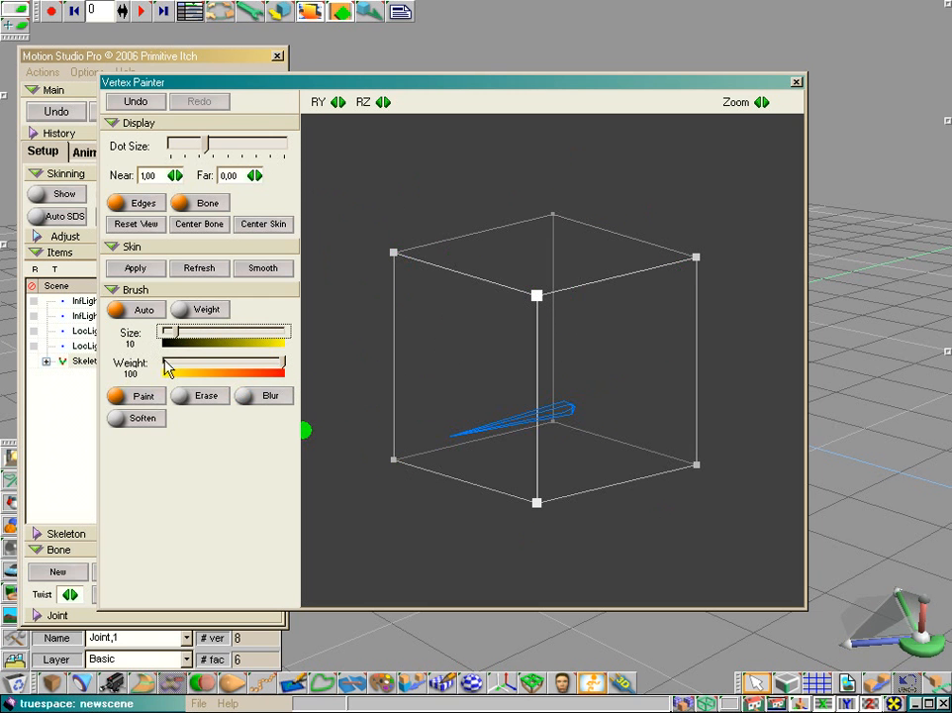
left_click_drag(283, 367, 152, 364)
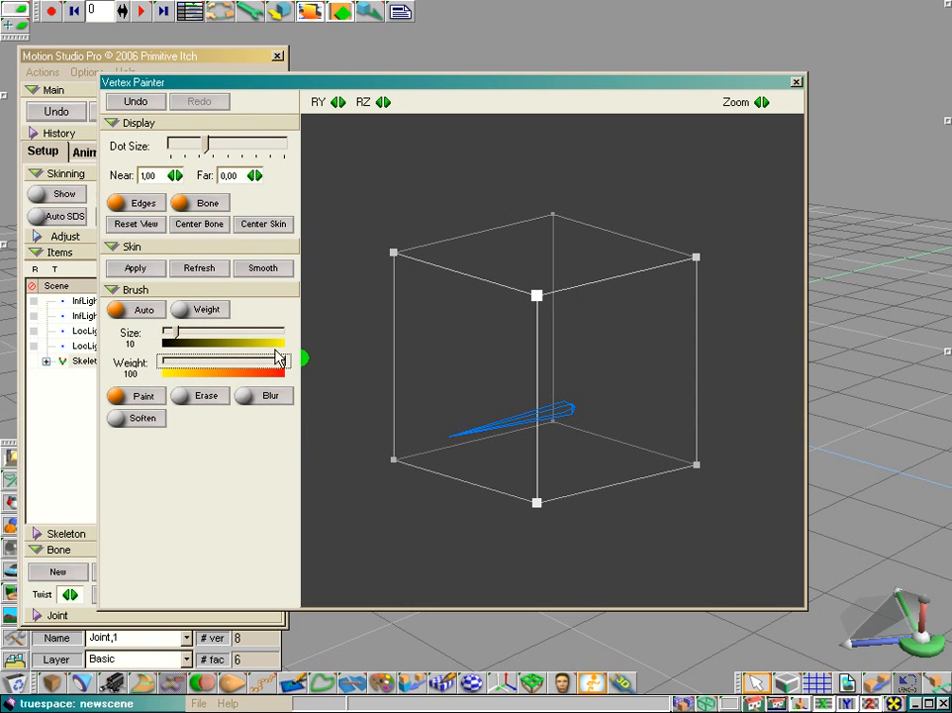
mouse_move(397, 462)
left_mouse_down()
mouse_move(608, 430)
mouse_move(701, 461)
left_mouse_up()
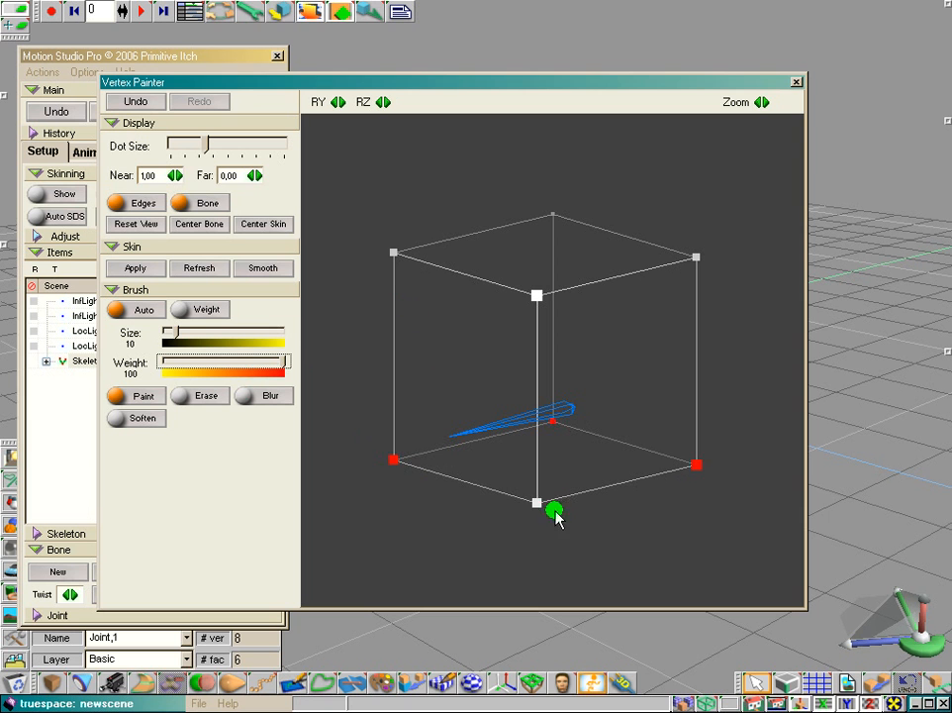
mouse_move(555, 510)
left_mouse_down()
mouse_move(418, 355)
mouse_move(407, 264)
mouse_move(612, 230)
mouse_move(646, 280)
mouse_move(551, 306)
mouse_move(611, 317)
left_mouse_up()
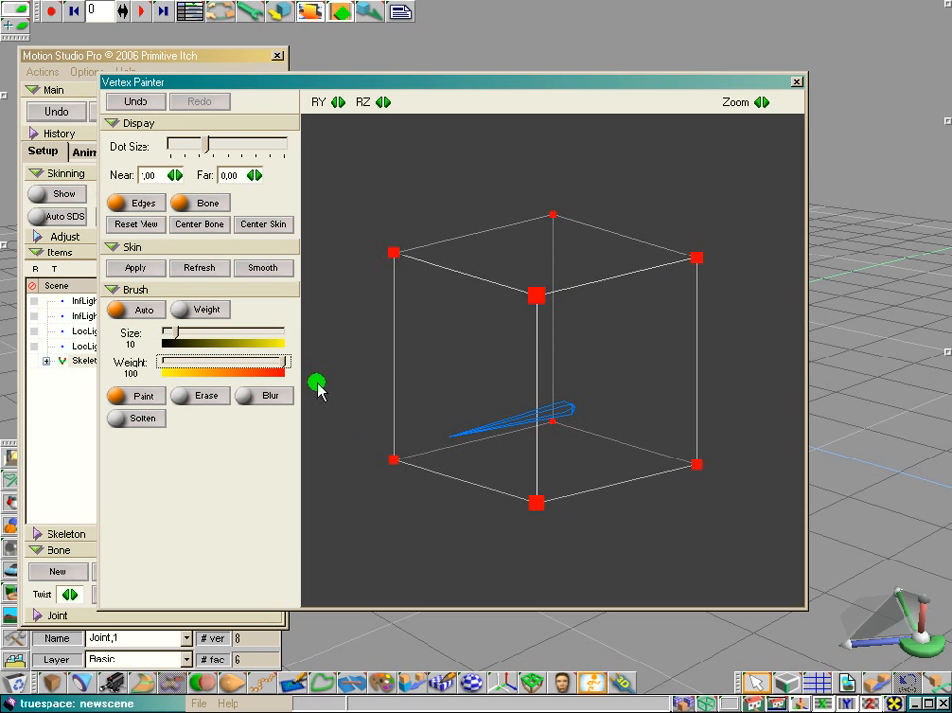
Step: Repaint the cube's four upper vertices at brush weight 50, and erase their weights with the Erase brush
left_click_drag(286, 362, 238, 371)
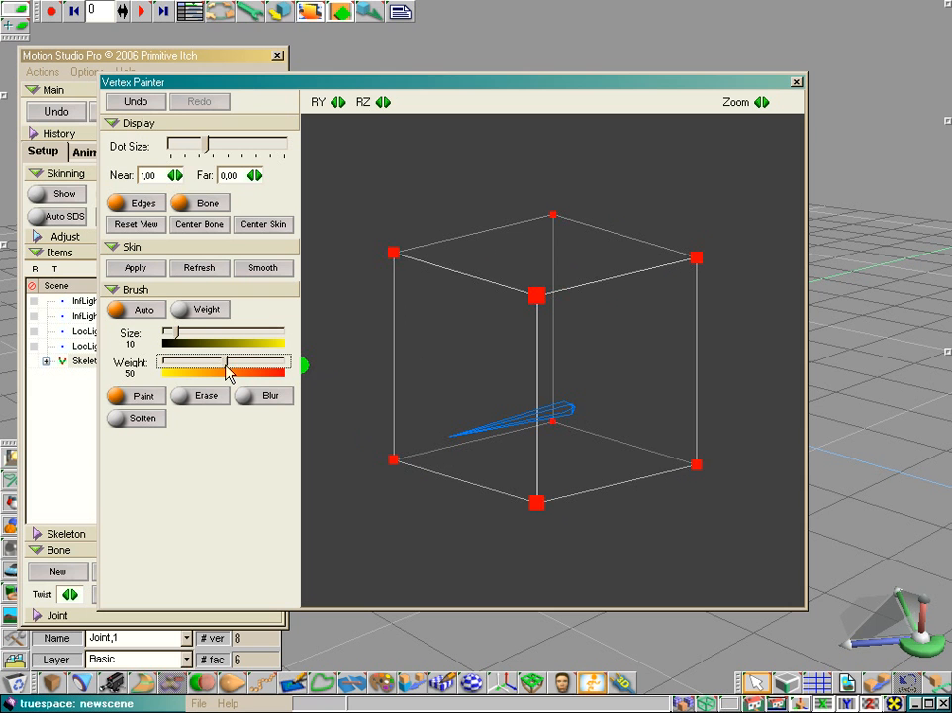
mouse_move(506, 379)
left_mouse_down()
mouse_move(525, 272)
mouse_move(400, 257)
mouse_move(568, 220)
mouse_move(699, 283)
mouse_move(704, 276)
left_mouse_up()
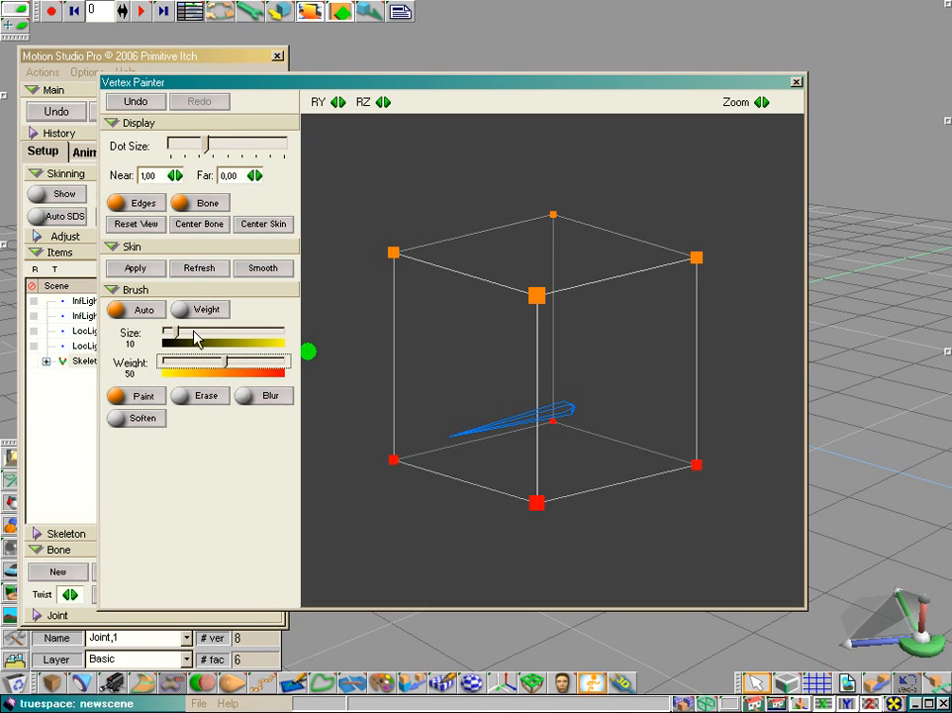
left_click(206, 396)
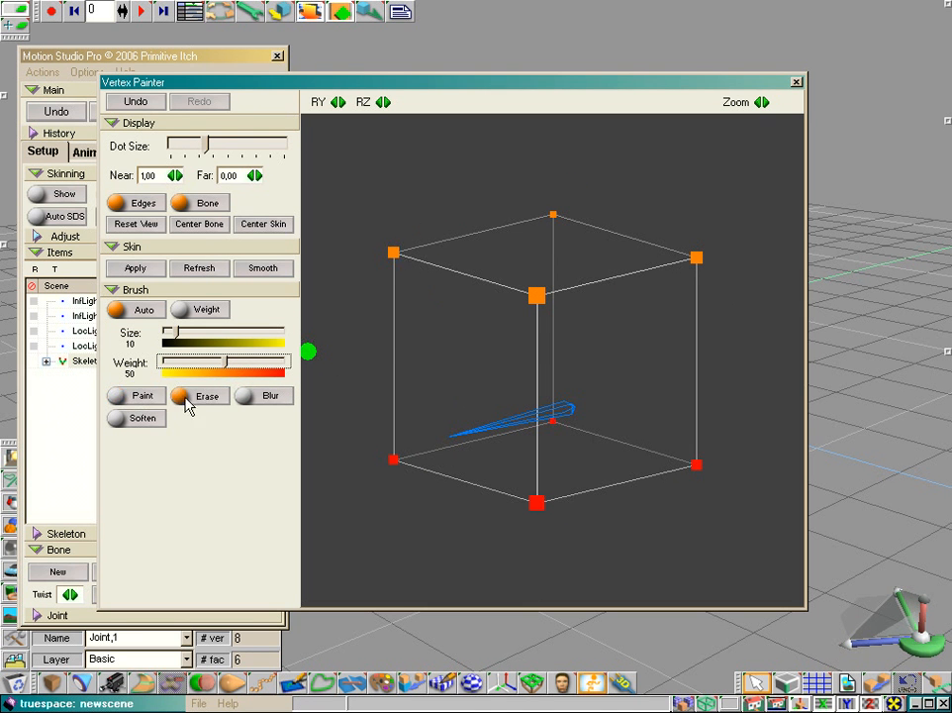
mouse_move(415, 255)
left_mouse_down()
mouse_move(495, 221)
mouse_move(567, 216)
mouse_move(702, 253)
mouse_move(552, 291)
mouse_move(672, 355)
left_mouse_up()
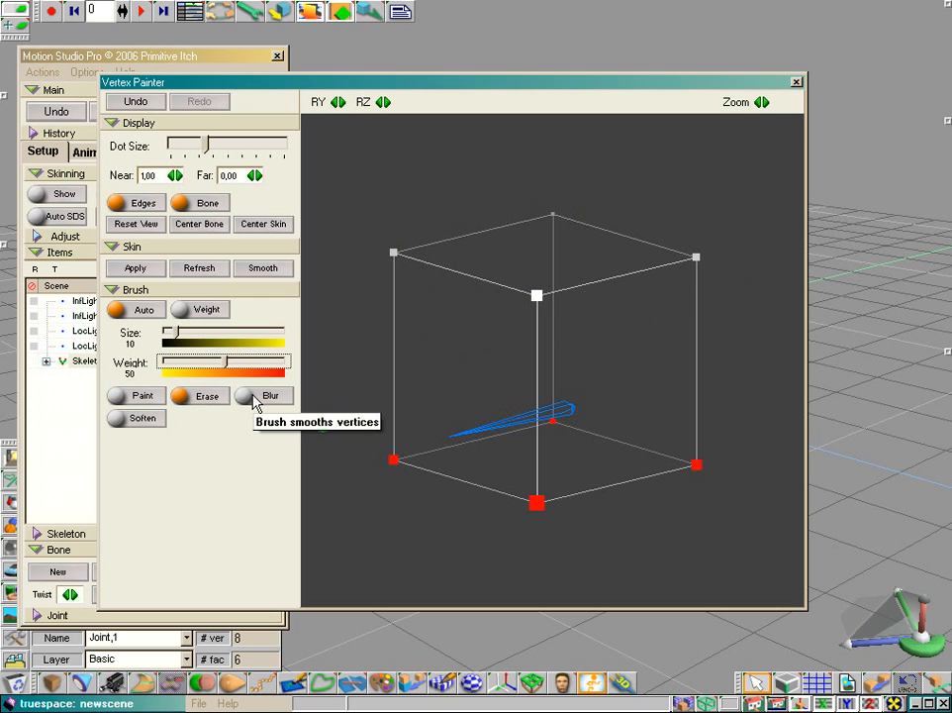
Step: Smooth the weights of the cube's four upper vertices with the Blur brush
left_click(255, 402)
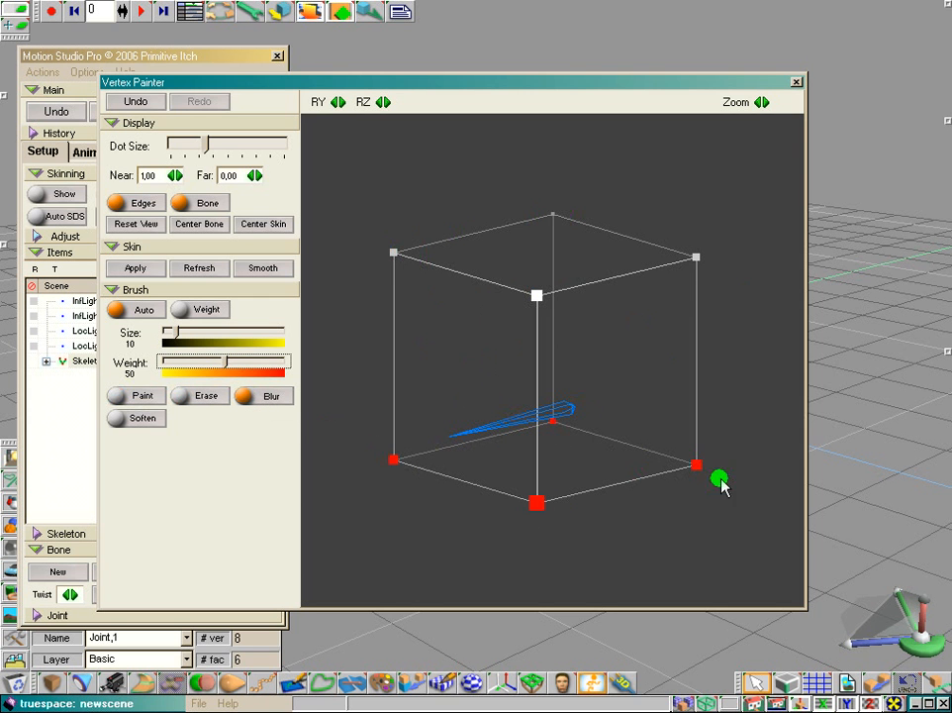
left_click(400, 250)
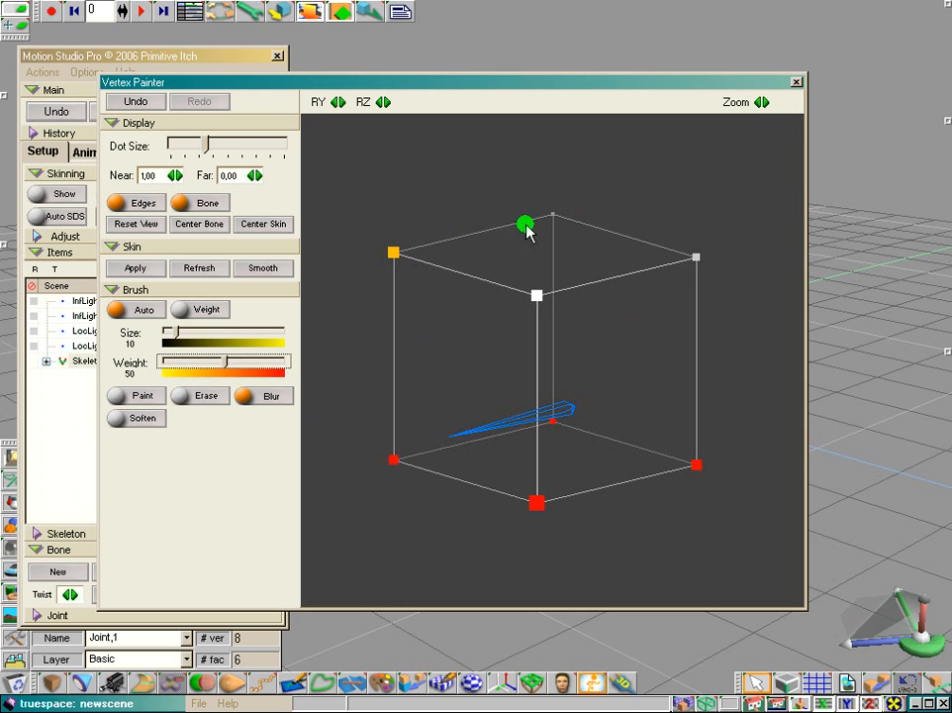
mouse_move(527, 231)
left_mouse_down()
mouse_move(685, 250)
mouse_move(634, 299)
mouse_move(462, 294)
left_mouse_up()
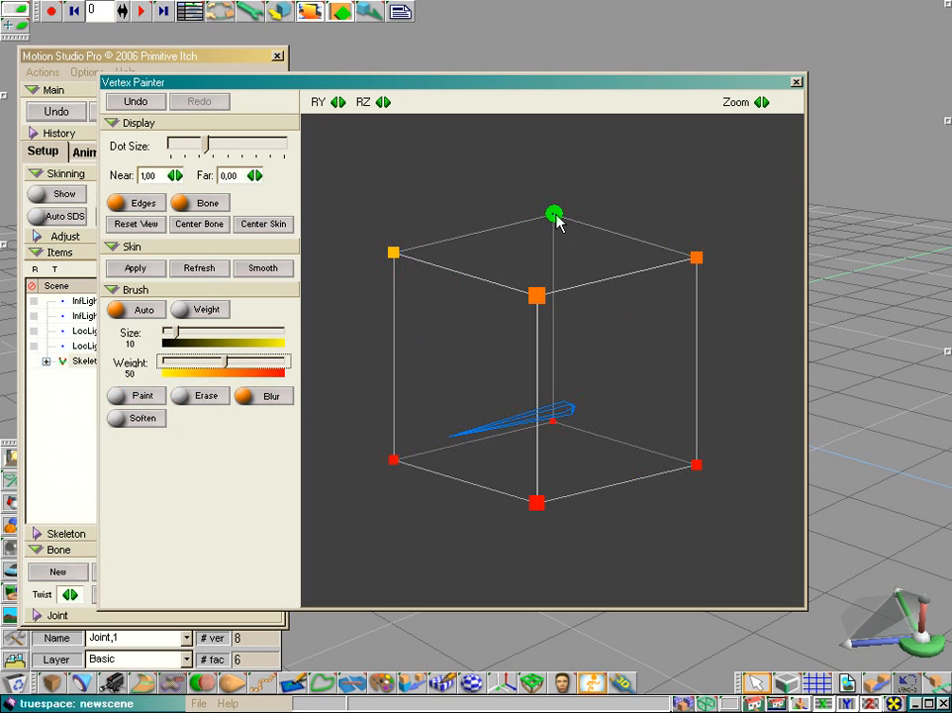
left_click_drag(439, 232, 382, 252)
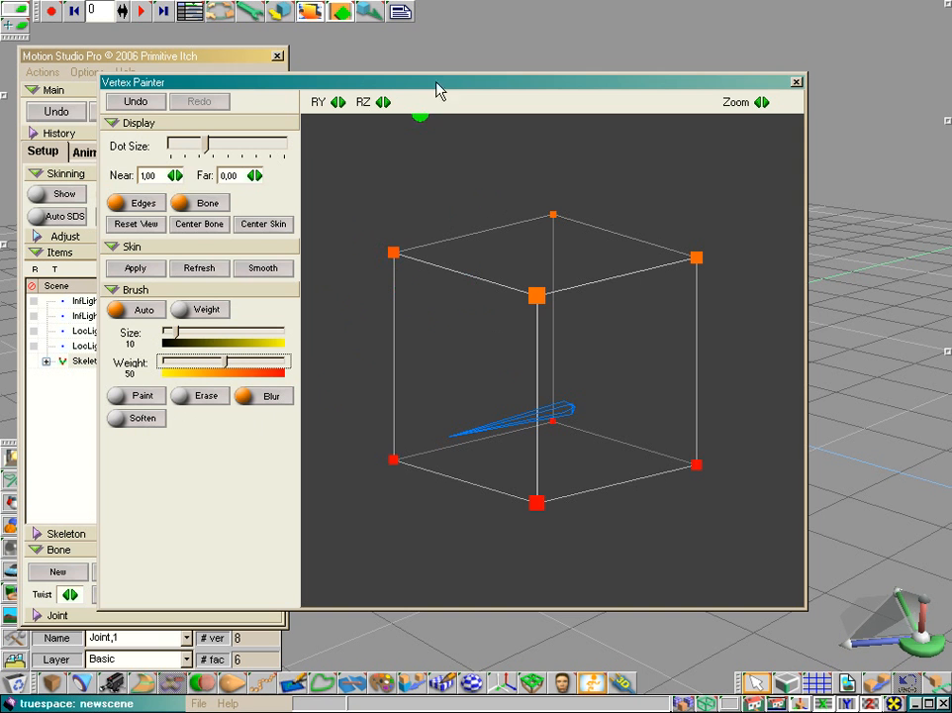
Step: Close the Vertex Painter and clear the scene of the cube and its skeleton
left_click_drag(808, 69, 609, 182)
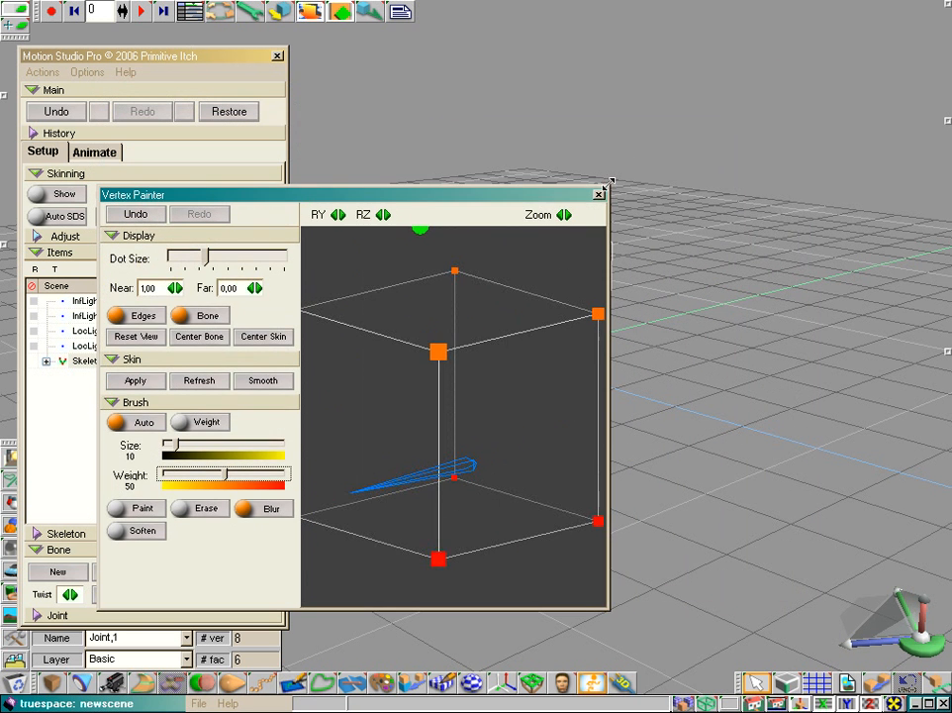
left_click(599, 195)
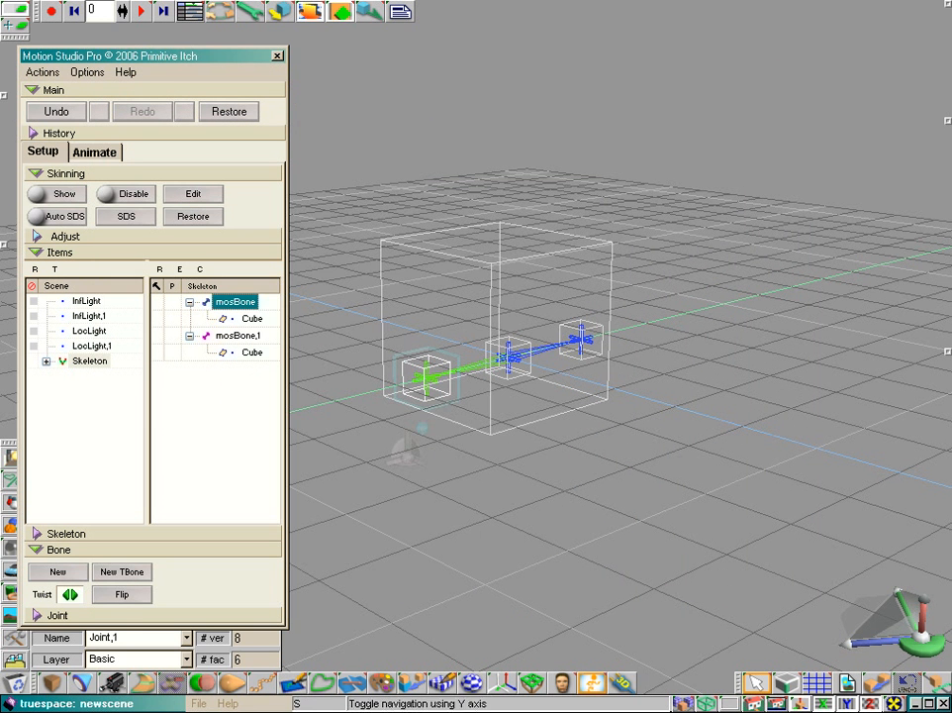
left_click(847, 682)
left_click(483, 408)
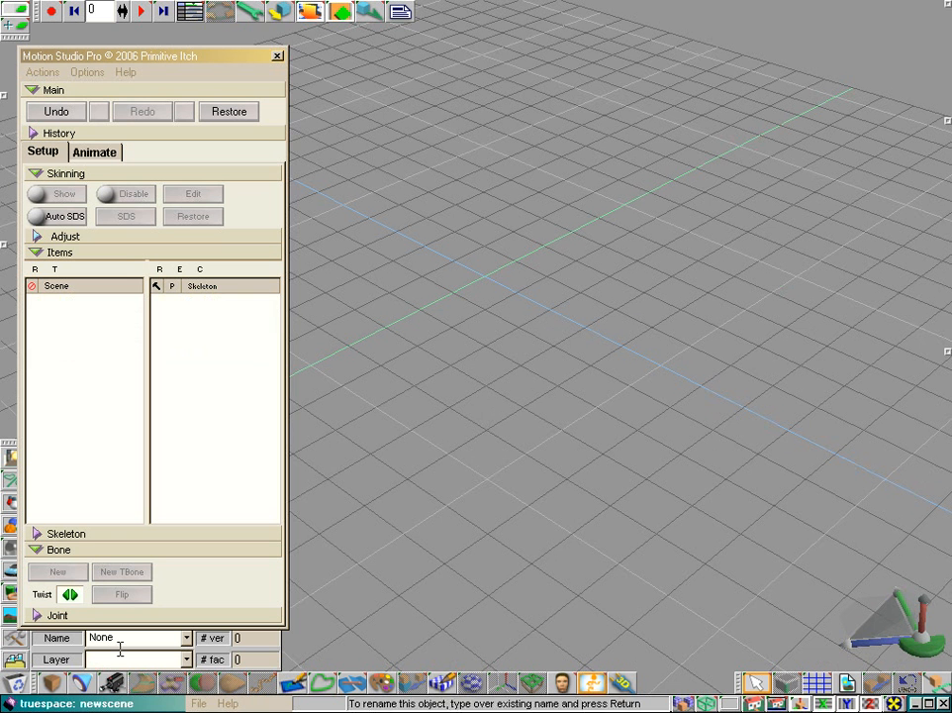
Step: Add a cube primitive with both subdivision parameters set to 7 and stretch it upward into a tall column
left_click(51, 682)
left_click(478, 289)
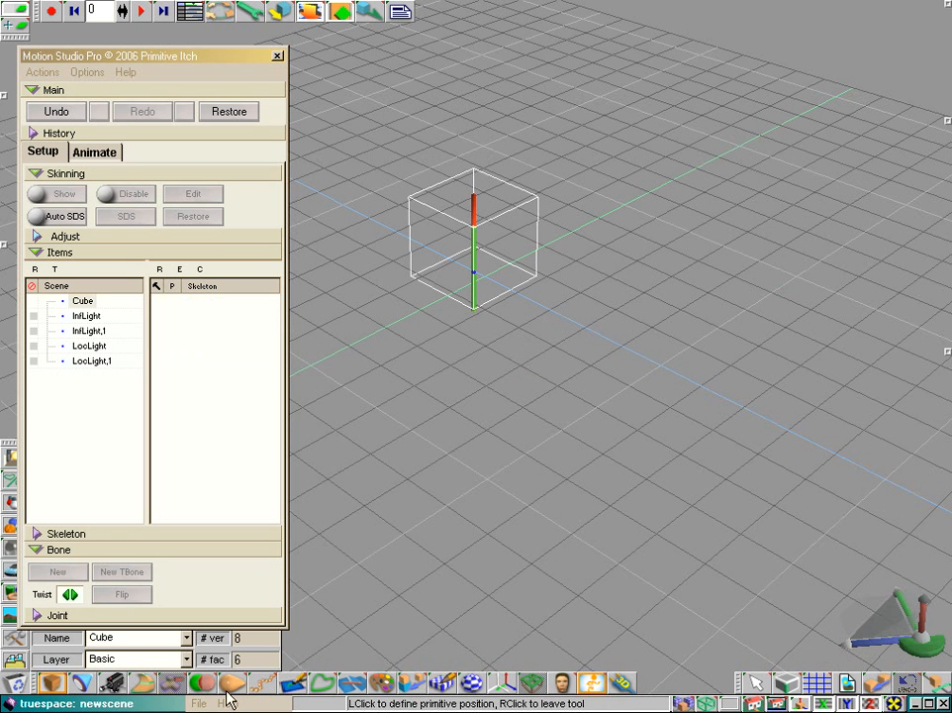
right_click(51, 682)
mouse_move(404, 561)
left_mouse_down()
mouse_move(415, 555)
mouse_move(377, 558)
mouse_move(406, 549)
mouse_move(396, 550)
left_mouse_up()
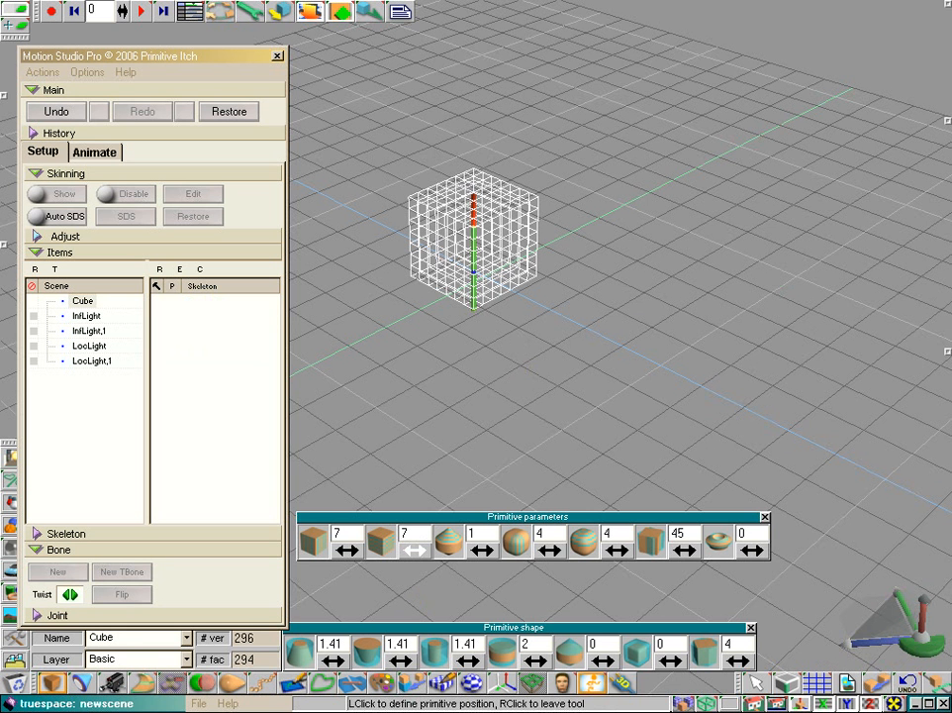
right_click(493, 417)
left_click_drag(527, 176, 535, 40)
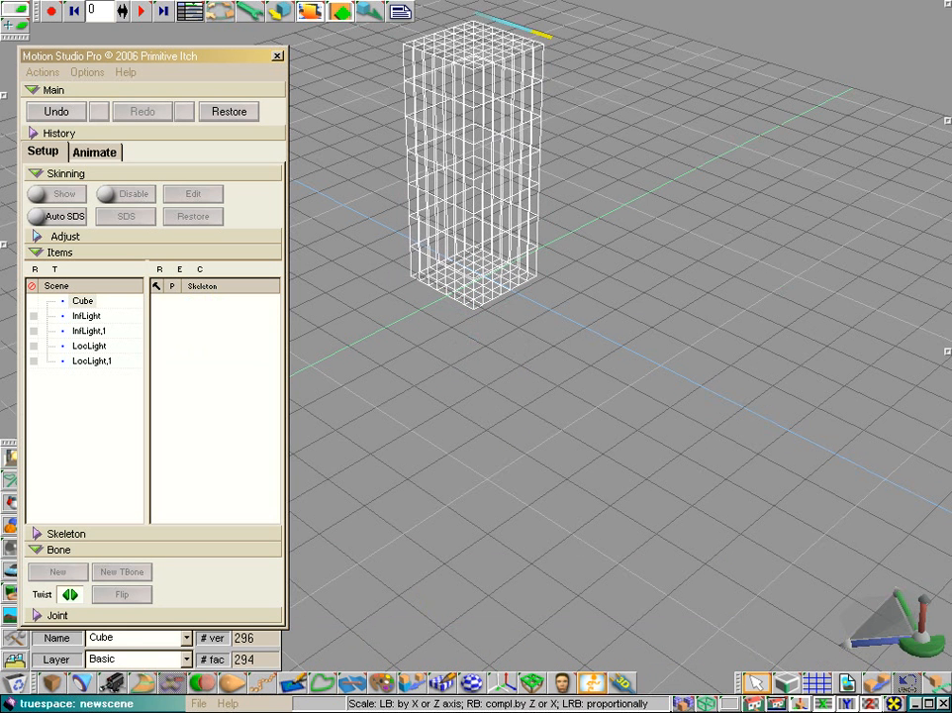
Step: Create a new skeleton with its first bone at the column's base, in a straight-on orthographic view
left_click_drag(754, 683, 755, 655)
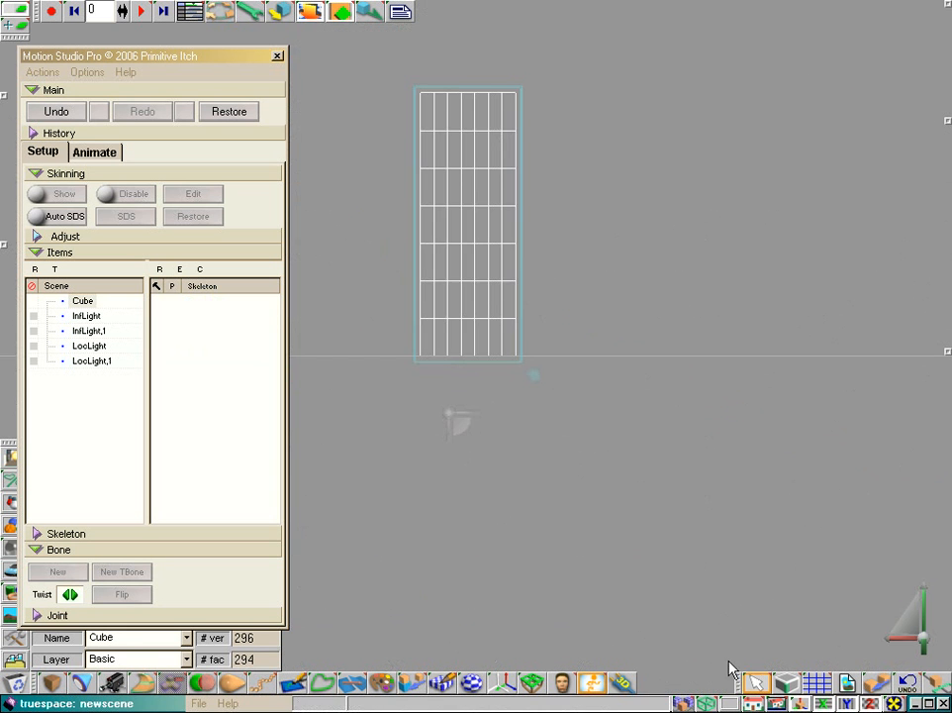
left_click(37, 534)
left_click(41, 525)
left_click(36, 506)
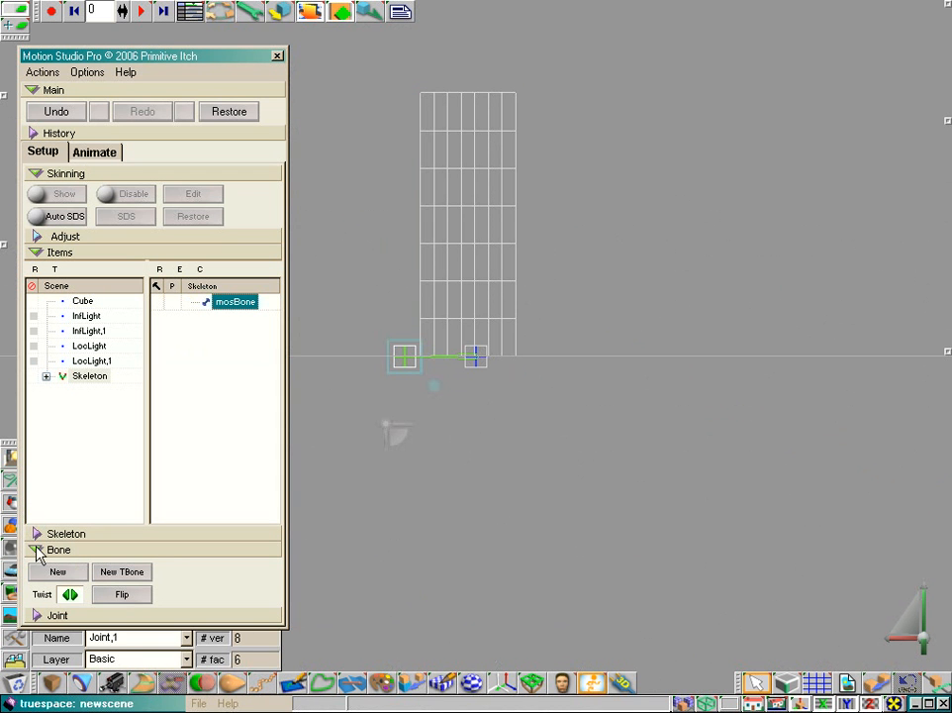
Step: Stand the first bone upright from the column's base to mid-height and add a second bone reaching the column's top
left_click_drag(421, 440, 483, 301)
left_click(482, 385)
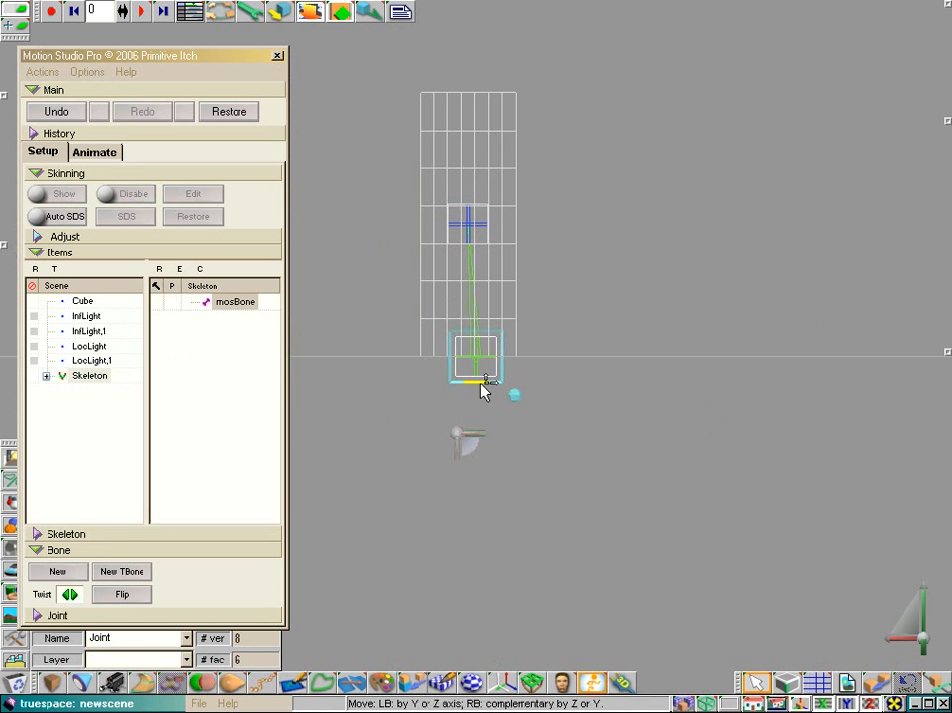
left_click(471, 223)
left_click(58, 574)
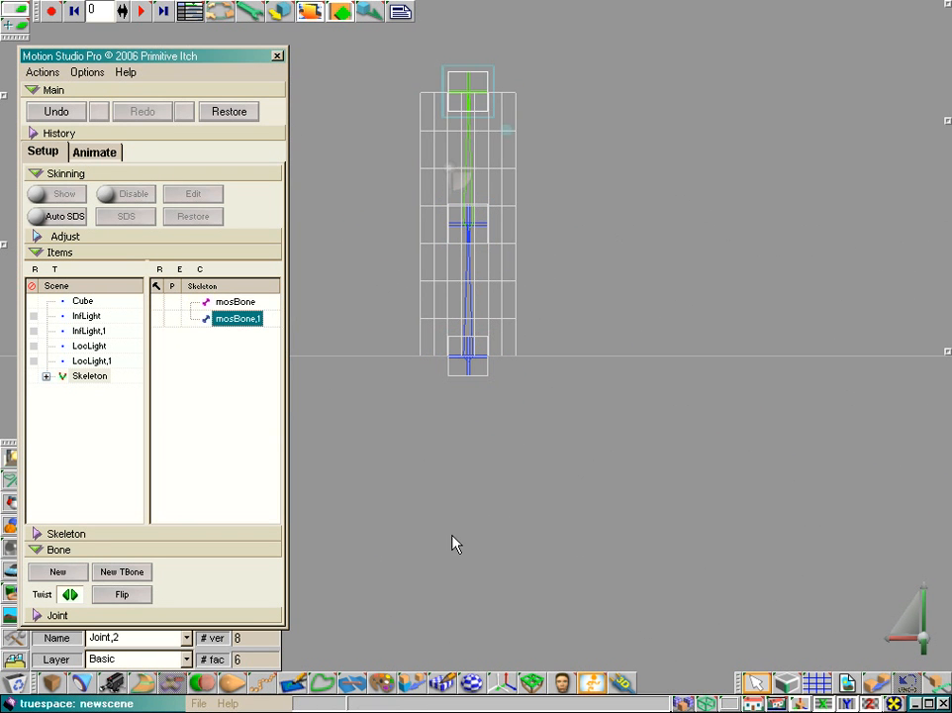
Step: Attach the Cube as skin to both mosBone and mosBone,1, and expand both bones to list their attached objects
left_click(226, 302)
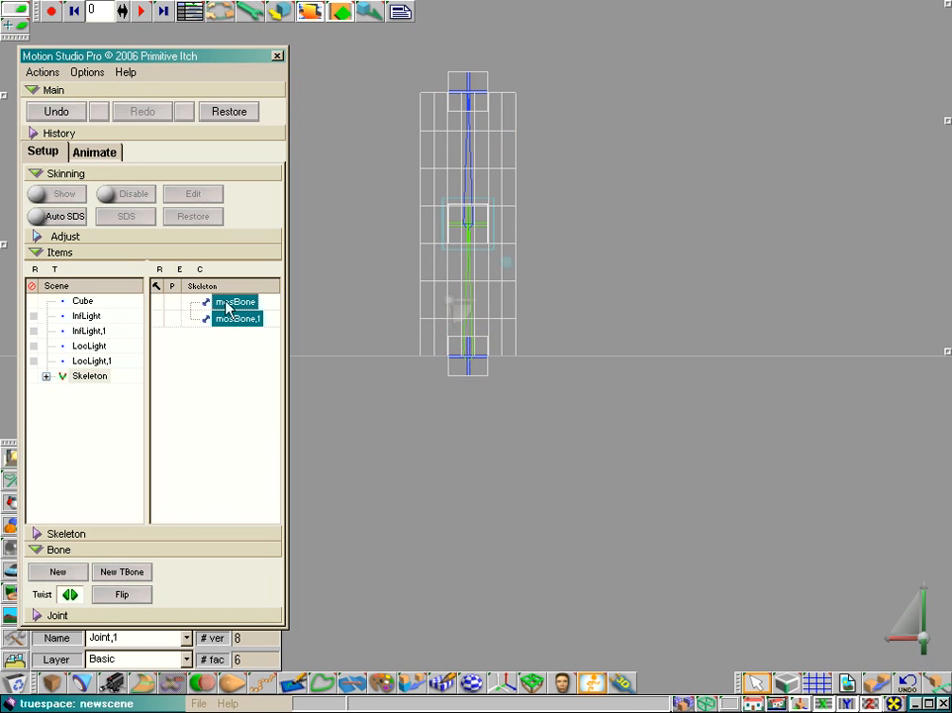
left_click(83, 302)
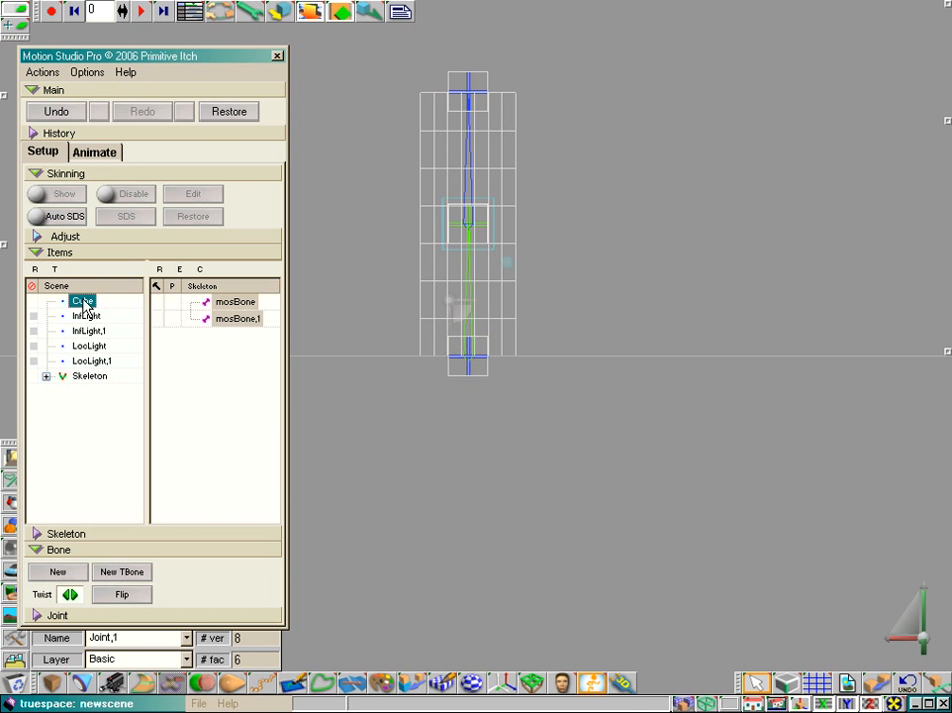
left_click(234, 303)
left_click_drag(83, 302, 235, 304)
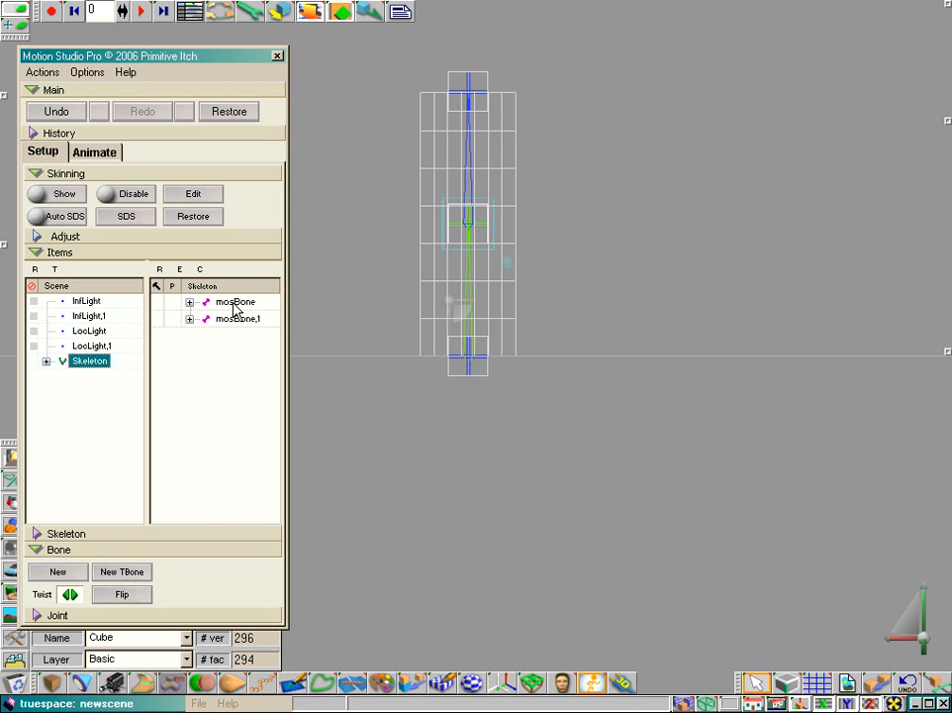
left_click(189, 319)
left_click(190, 302)
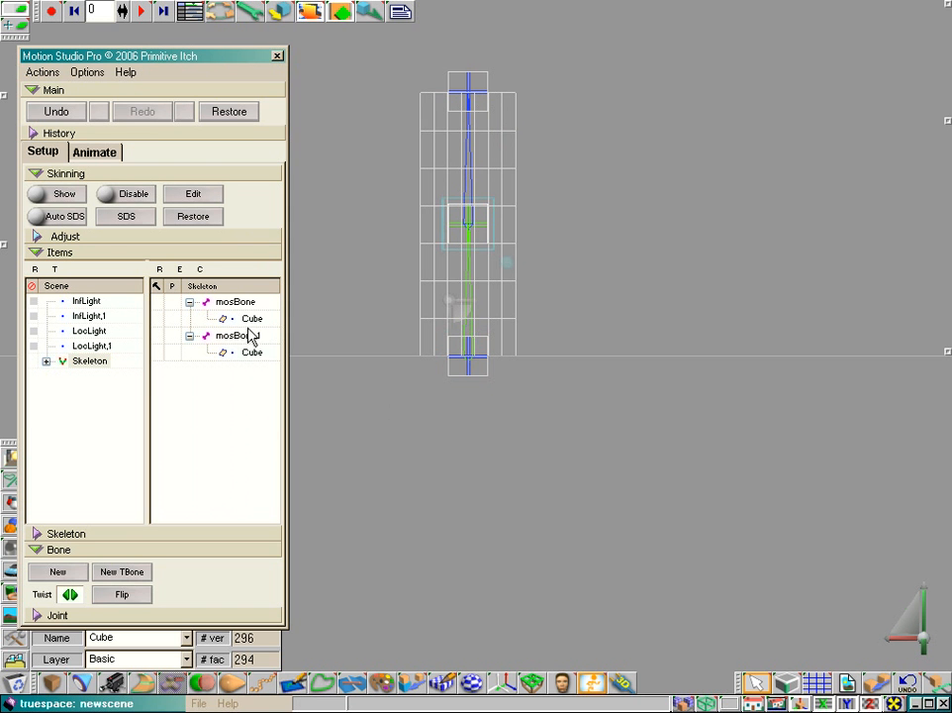
Step: Open the Vertex Painter for the Cube attached to mosBone, keeping the column visible in the scene
left_click(250, 319)
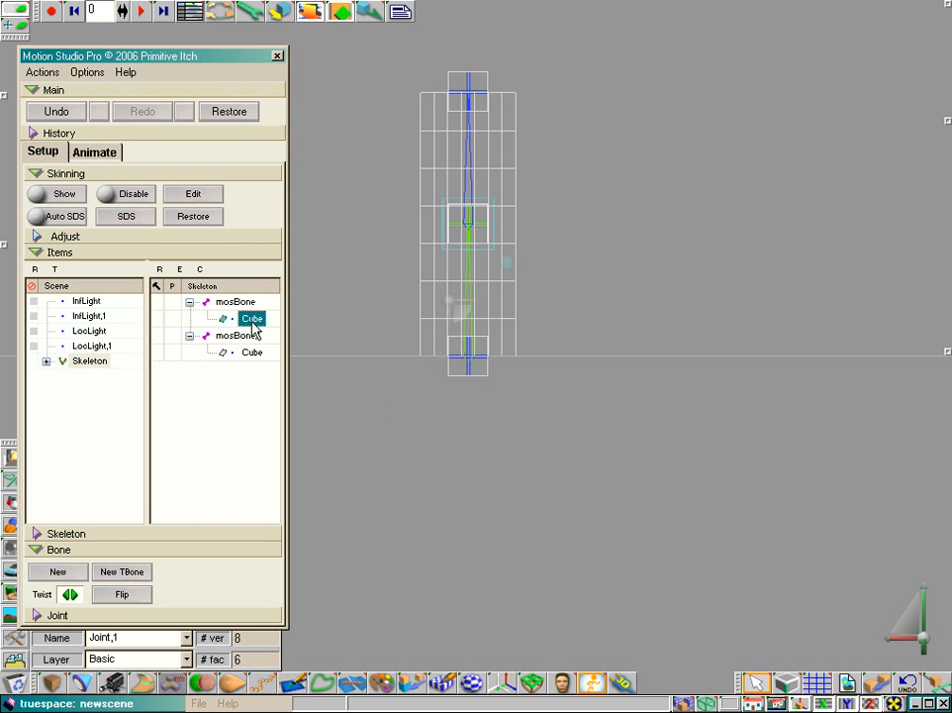
left_click(195, 195)
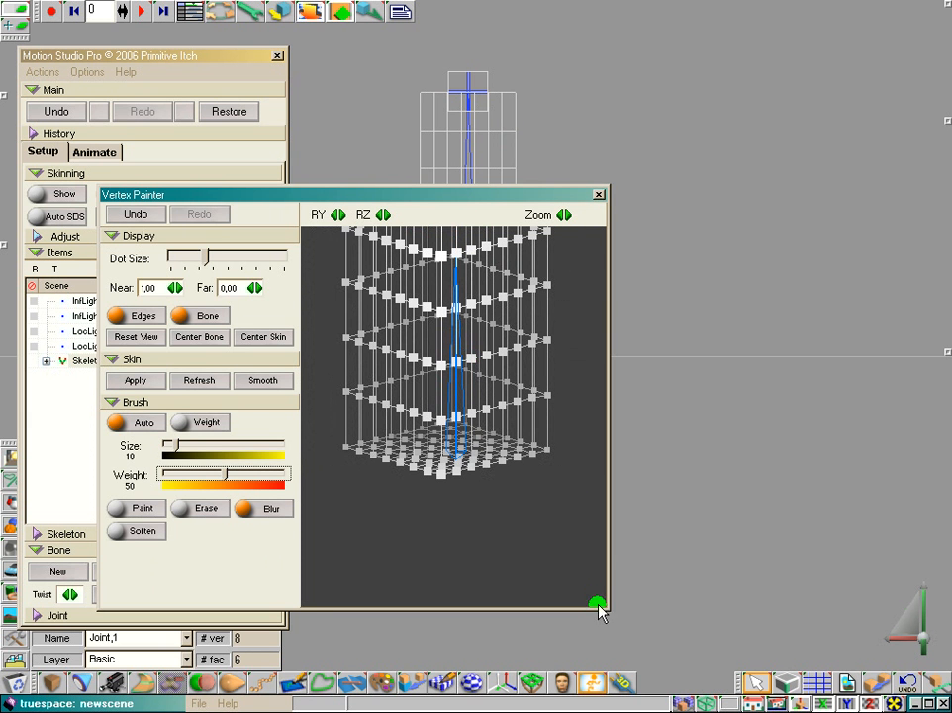
mouse_move(428, 201)
left_mouse_down()
mouse_move(400, 112)
mouse_move(545, 268)
mouse_move(473, 353)
left_mouse_up()
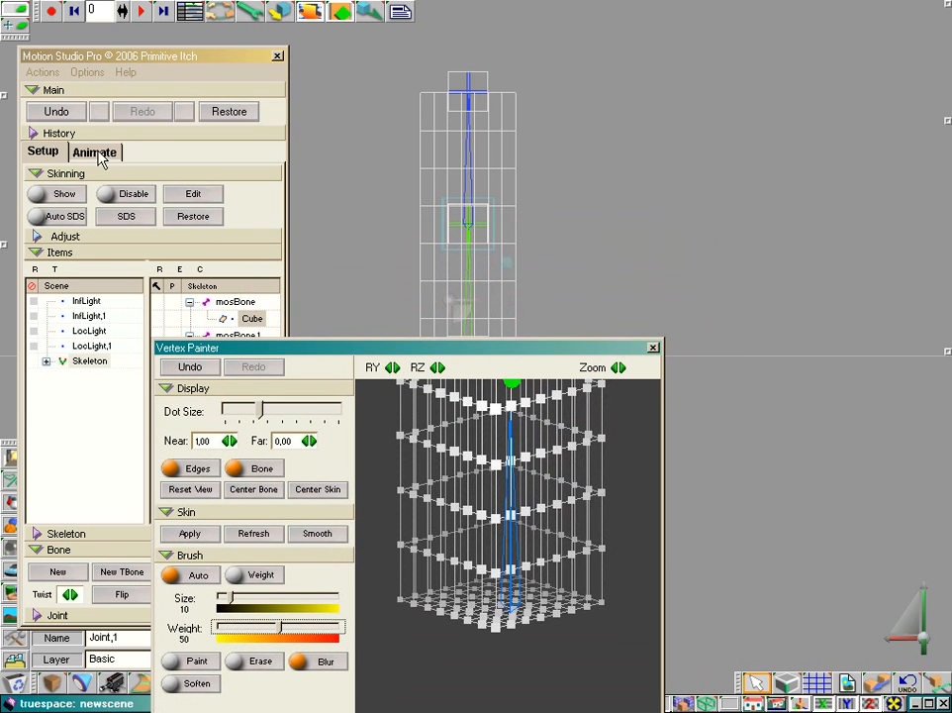
Step: Enter animation mode and bend the skeleton sideways by moving its top and middle joints
left_click(97, 154)
left_click(471, 110)
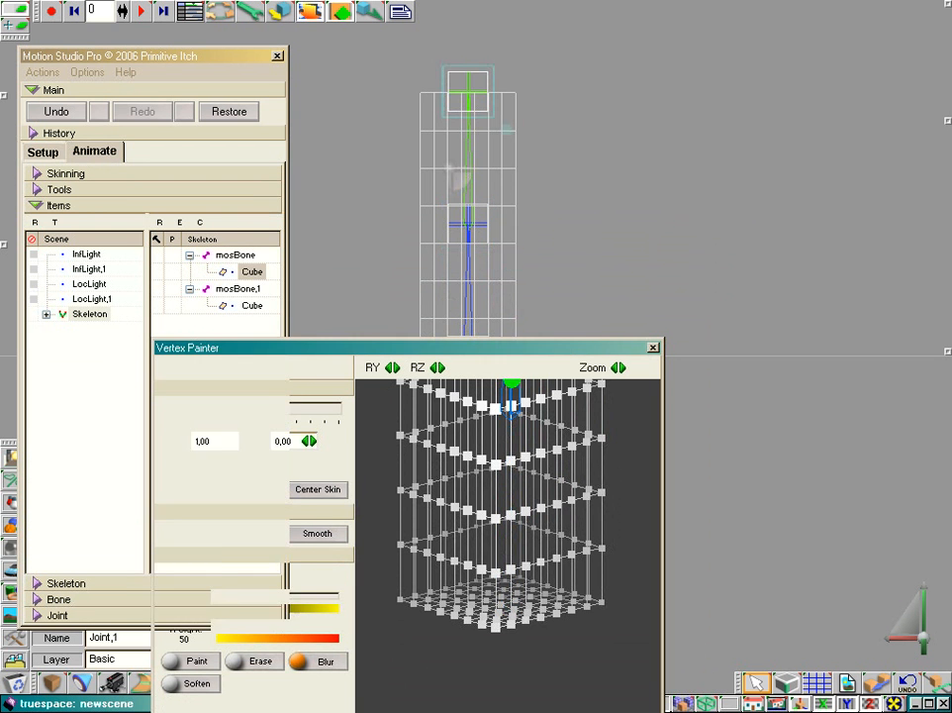
left_click_drag(496, 90, 628, 130)
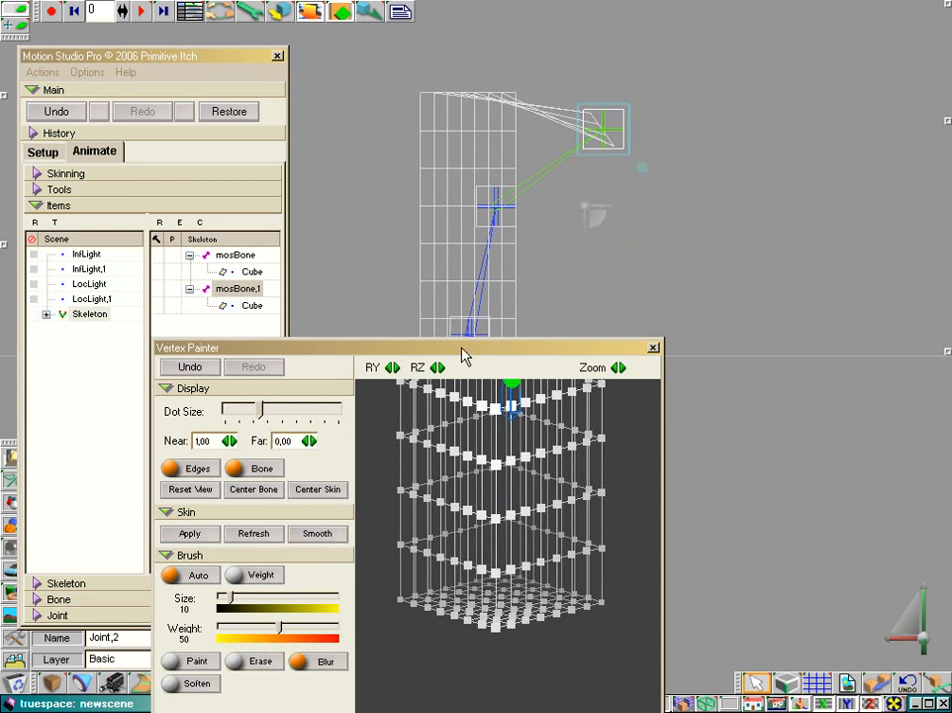
left_click_drag(466, 354, 424, 451)
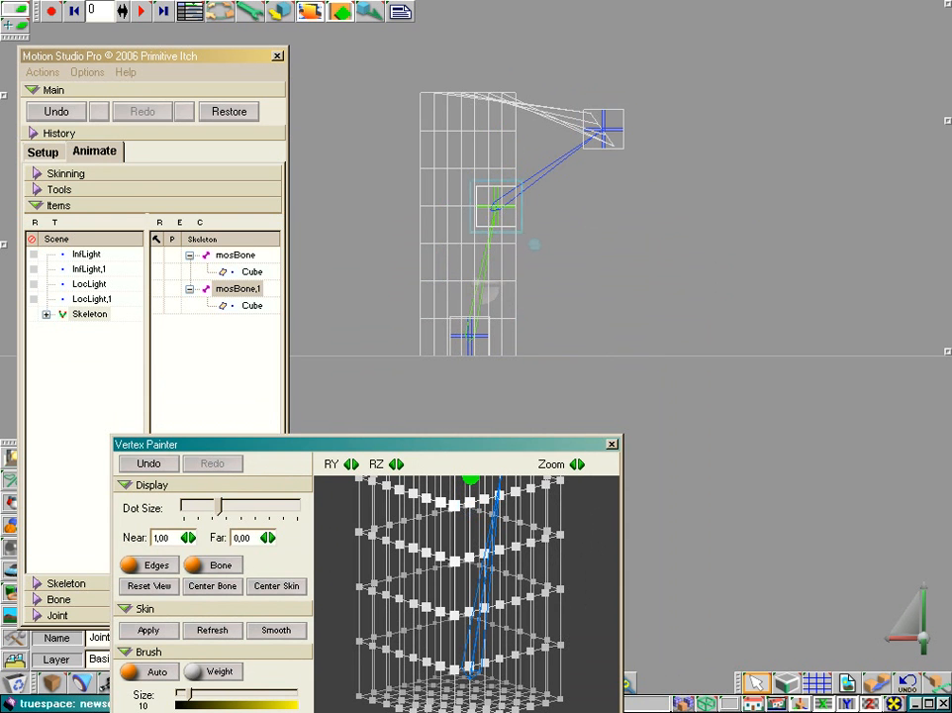
left_click_drag(521, 205, 521, 227)
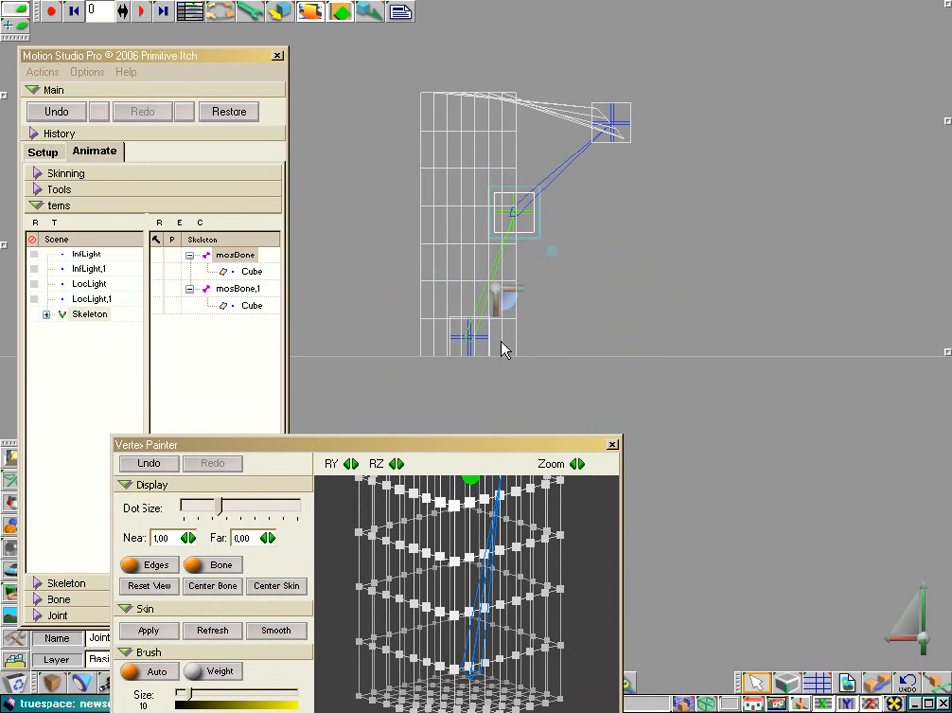
Step: Paint the column's top vertex rows at weight 100 for mosBone,1 and blur those weights down to the base
left_click_drag(472, 447, 463, 179)
scroll(442, 338, "down", 4)
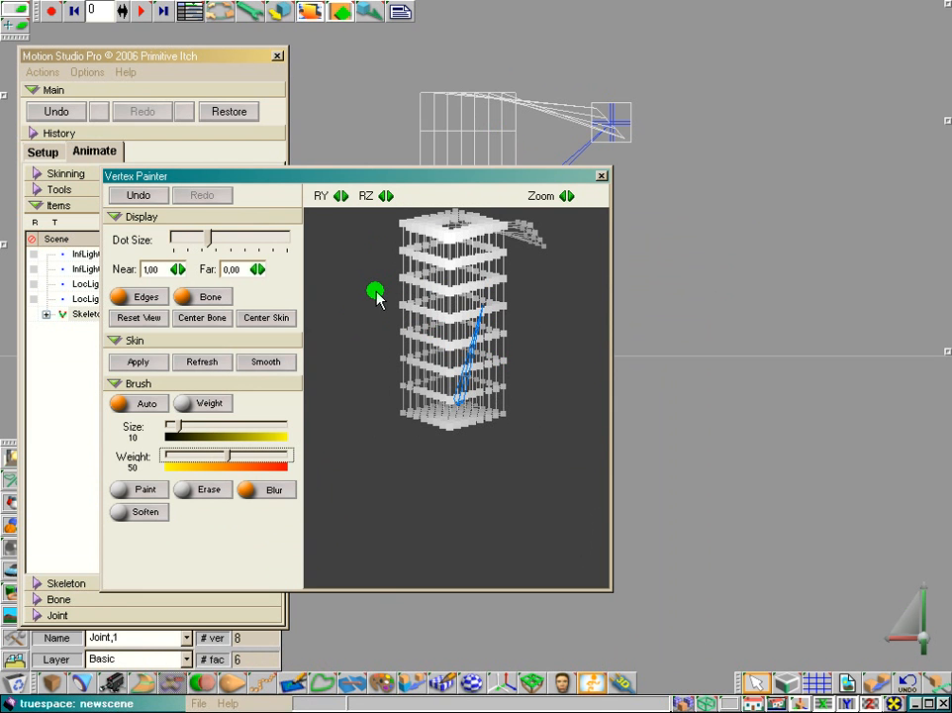
middle_click_drag(376, 289, 379, 324)
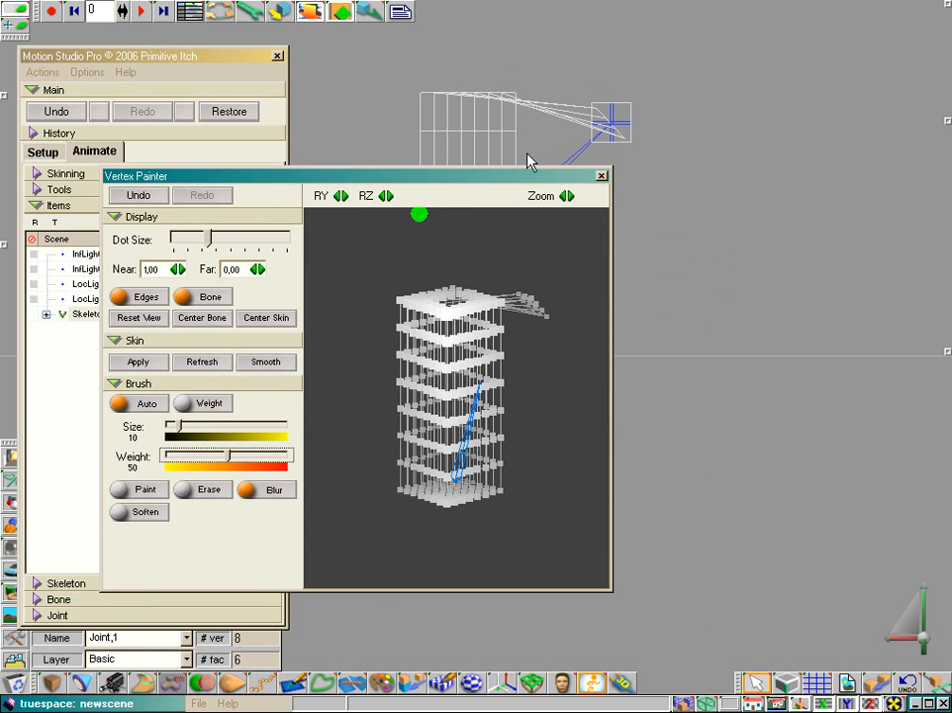
mouse_move(222, 186)
left_mouse_down()
mouse_move(431, 223)
mouse_move(411, 252)
left_mouse_up()
left_click(238, 288)
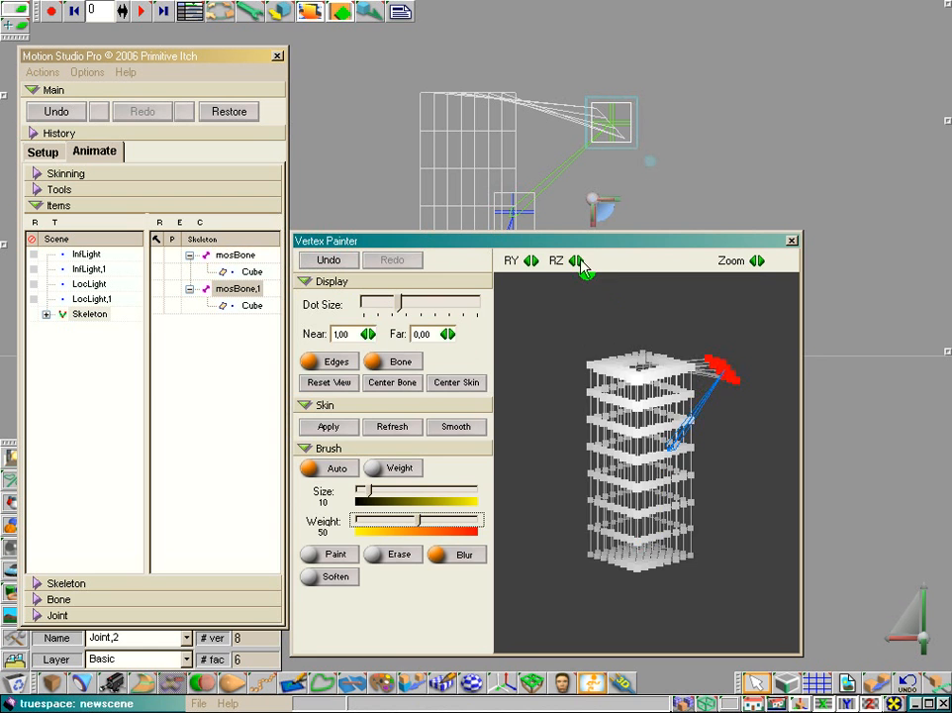
left_click_drag(581, 262, 481, 374)
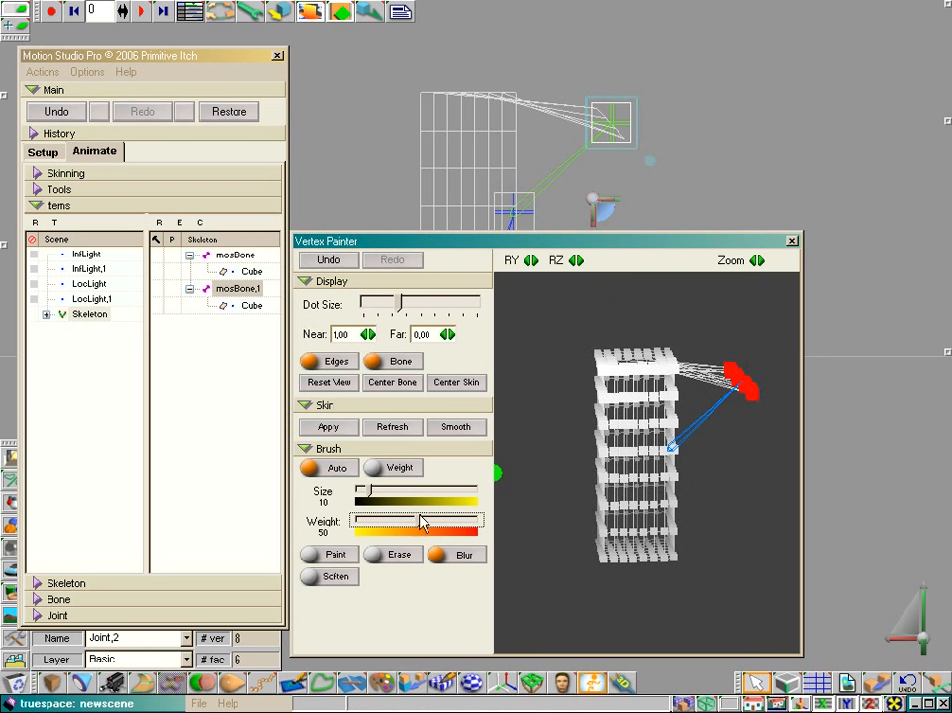
left_click(333, 554)
mouse_move(707, 425)
left_mouse_down()
mouse_move(648, 366)
mouse_move(597, 361)
mouse_move(701, 354)
mouse_move(591, 365)
mouse_move(613, 372)
mouse_move(597, 374)
mouse_move(610, 394)
mouse_move(619, 341)
mouse_move(642, 374)
mouse_move(728, 386)
left_mouse_up()
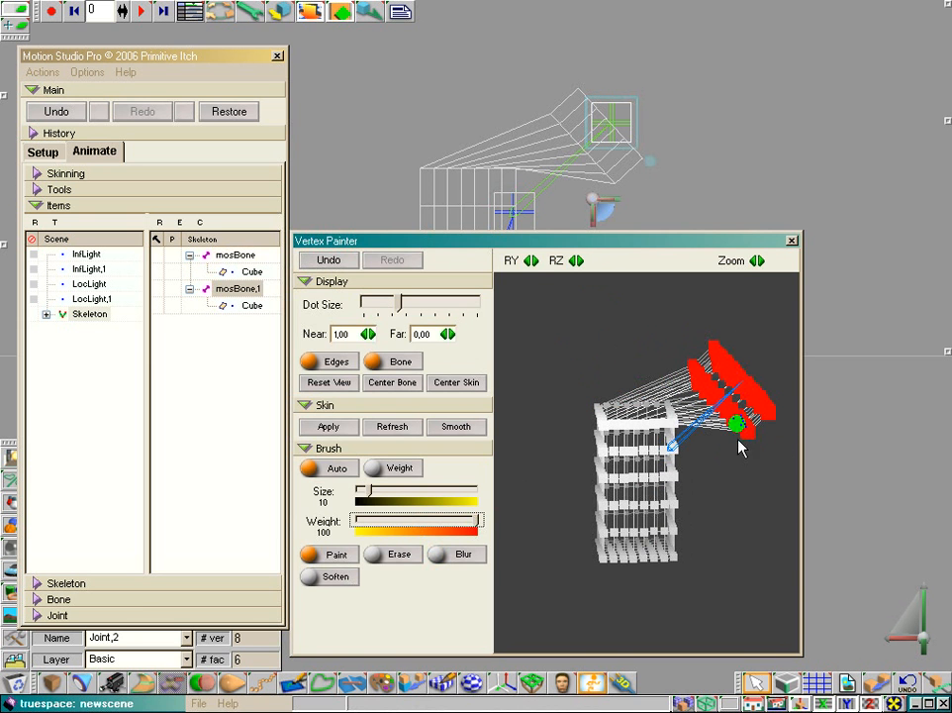
left_click(466, 554)
mouse_move(676, 416)
left_mouse_down()
mouse_move(637, 420)
mouse_move(589, 408)
mouse_move(604, 409)
mouse_move(593, 480)
mouse_move(624, 495)
mouse_move(614, 525)
mouse_move(634, 411)
mouse_move(645, 550)
mouse_move(671, 467)
mouse_move(671, 502)
mouse_move(584, 389)
mouse_move(620, 457)
mouse_move(614, 467)
left_mouse_up()
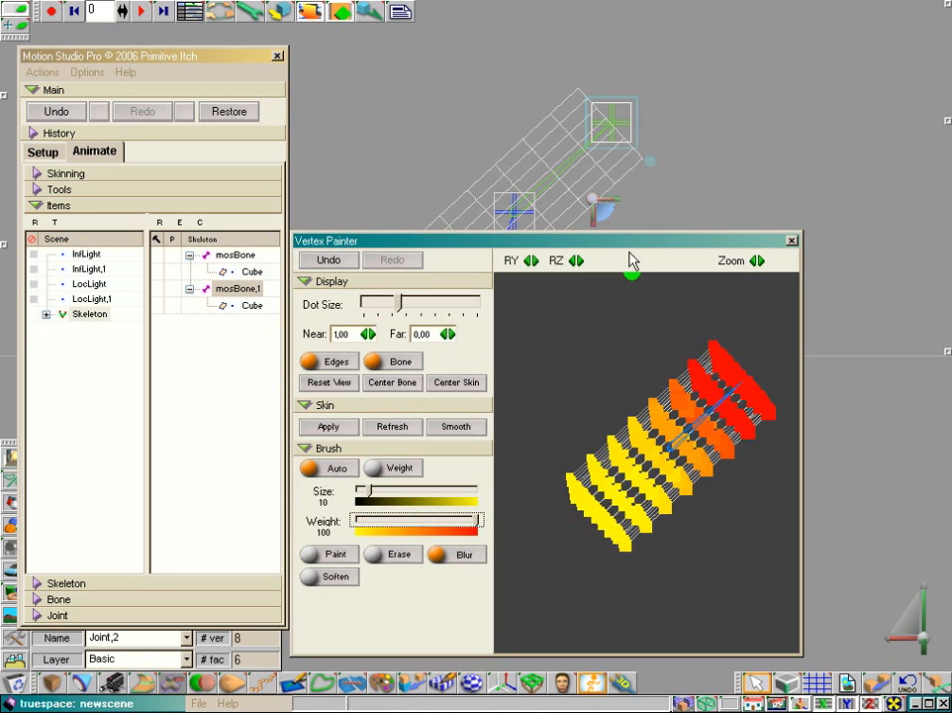
Step: Paint the column's bottom vertex row at weight 100 for mosBone and blur those weights up the column
mouse_move(626, 244)
left_mouse_down()
mouse_move(620, 414)
mouse_move(622, 385)
mouse_move(603, 408)
mouse_move(602, 327)
left_mouse_up()
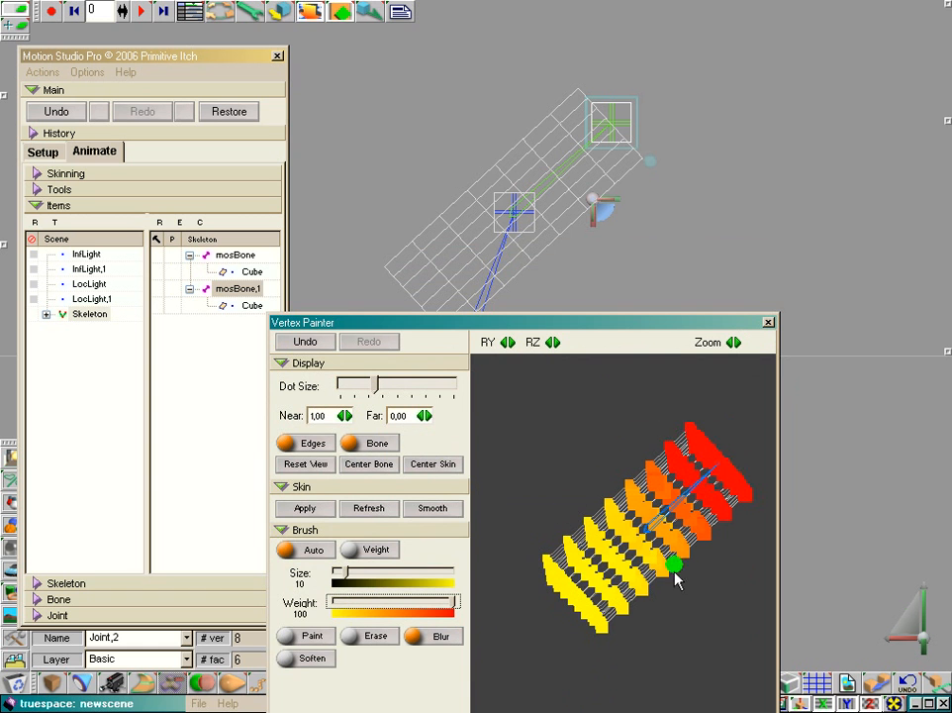
left_click(240, 257)
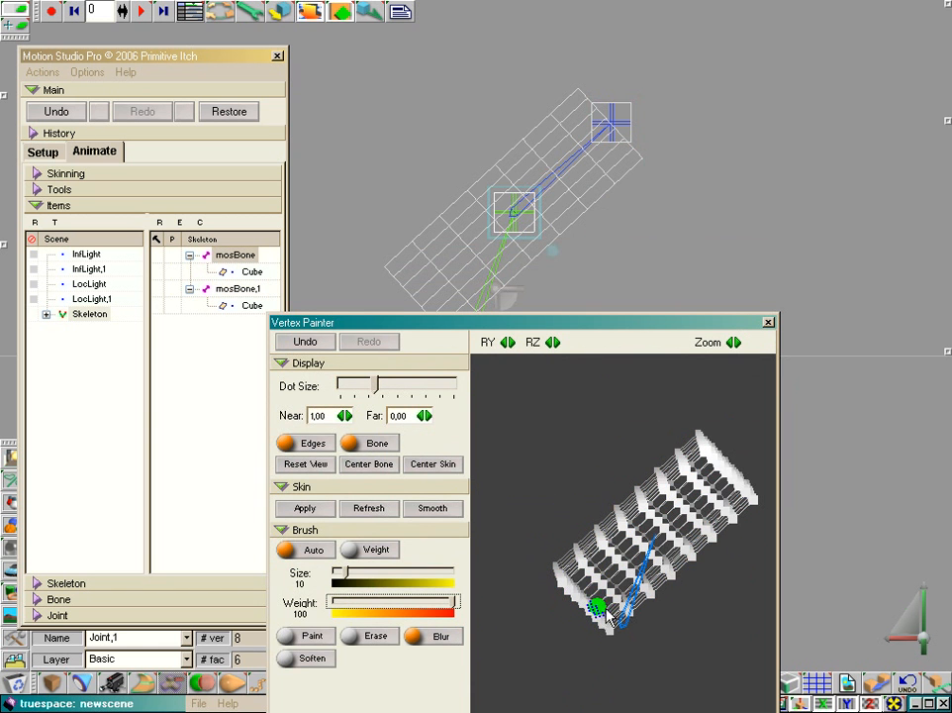
left_click(312, 635)
mouse_move(628, 639)
left_mouse_down()
mouse_move(538, 557)
mouse_move(610, 634)
left_mouse_up()
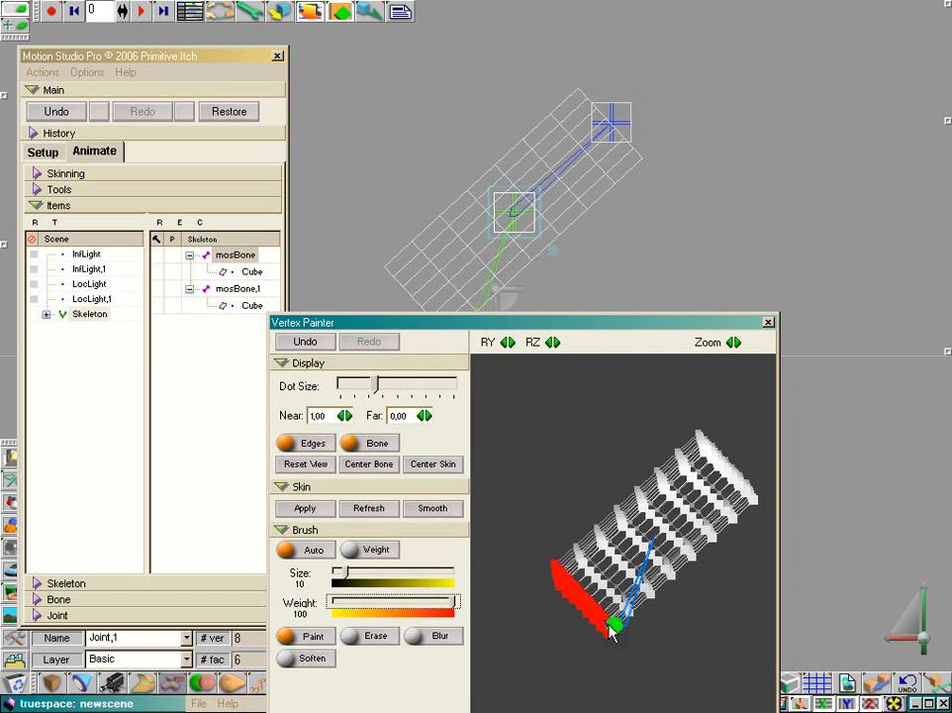
left_click(445, 635)
mouse_move(636, 624)
left_mouse_down()
mouse_move(583, 539)
mouse_move(724, 451)
mouse_move(704, 535)
mouse_move(635, 594)
mouse_move(650, 601)
mouse_move(608, 557)
mouse_move(642, 563)
mouse_move(687, 521)
mouse_move(657, 522)
mouse_move(705, 470)
mouse_move(736, 495)
mouse_move(588, 544)
mouse_move(567, 463)
left_mouse_up()
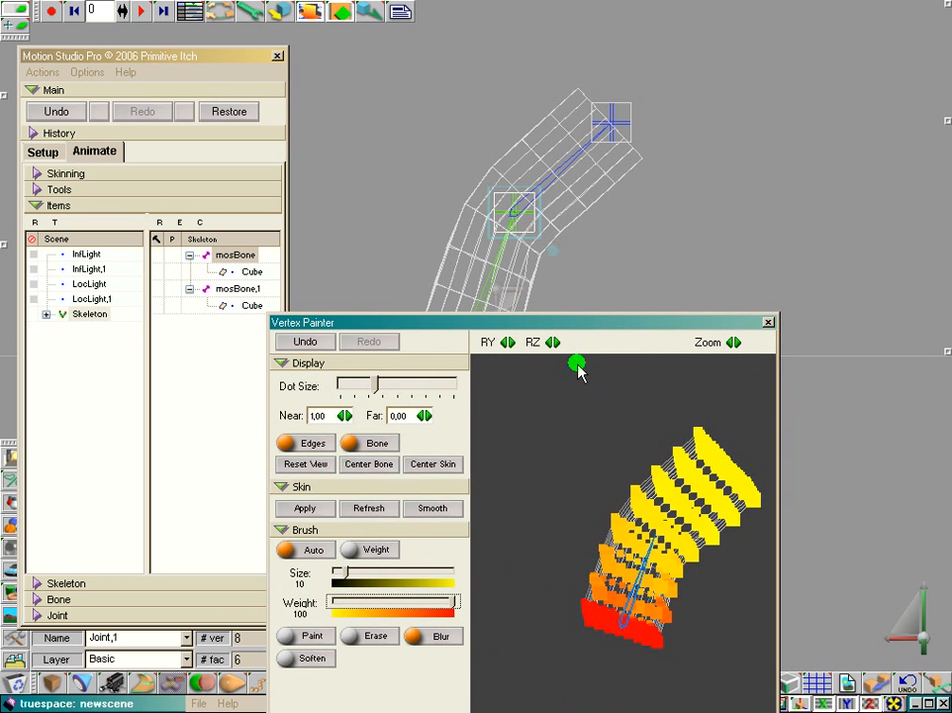
Step: Blur mosBone's weights on the column's opposite side, check them from another angle, and close the Vertex Painter
left_click_drag(552, 344, 479, 376)
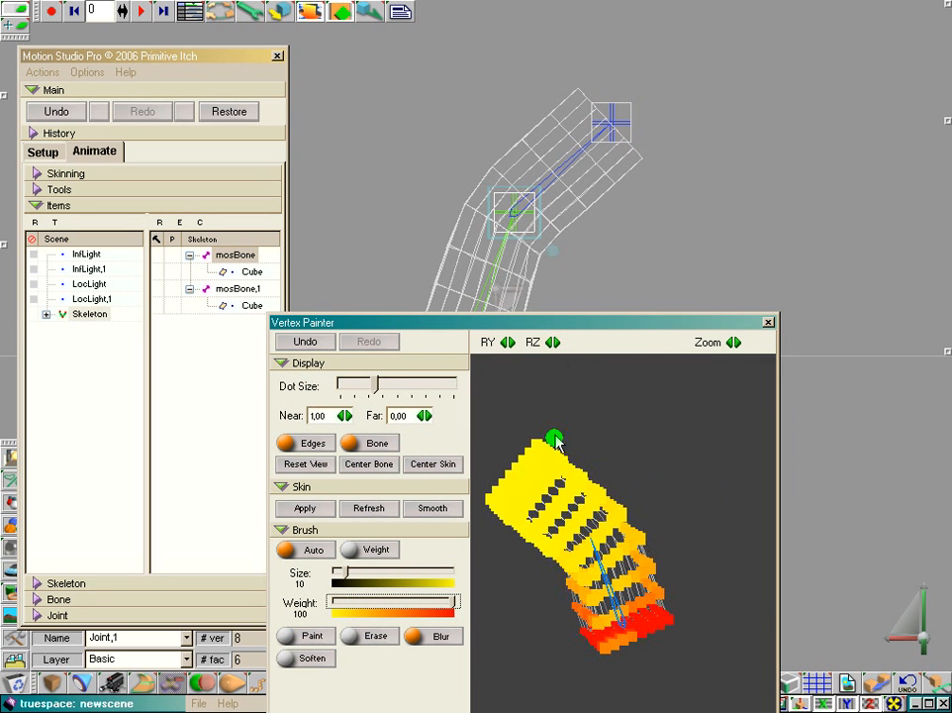
left_click(289, 635)
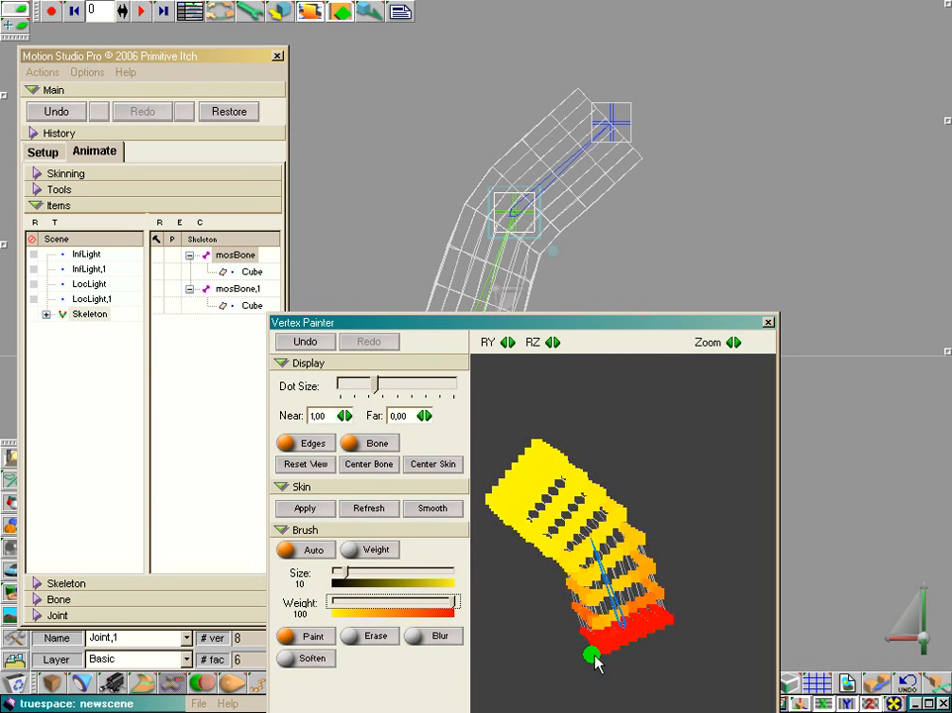
left_click(414, 636)
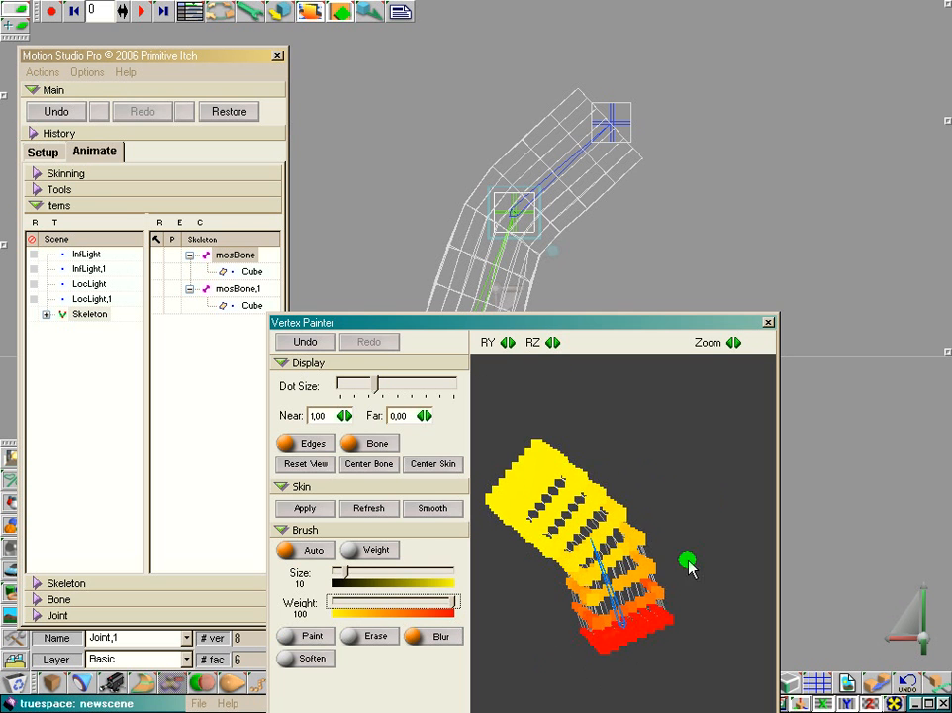
mouse_move(690, 331)
left_mouse_down()
mouse_move(678, 462)
mouse_move(683, 401)
mouse_move(734, 245)
left_mouse_up()
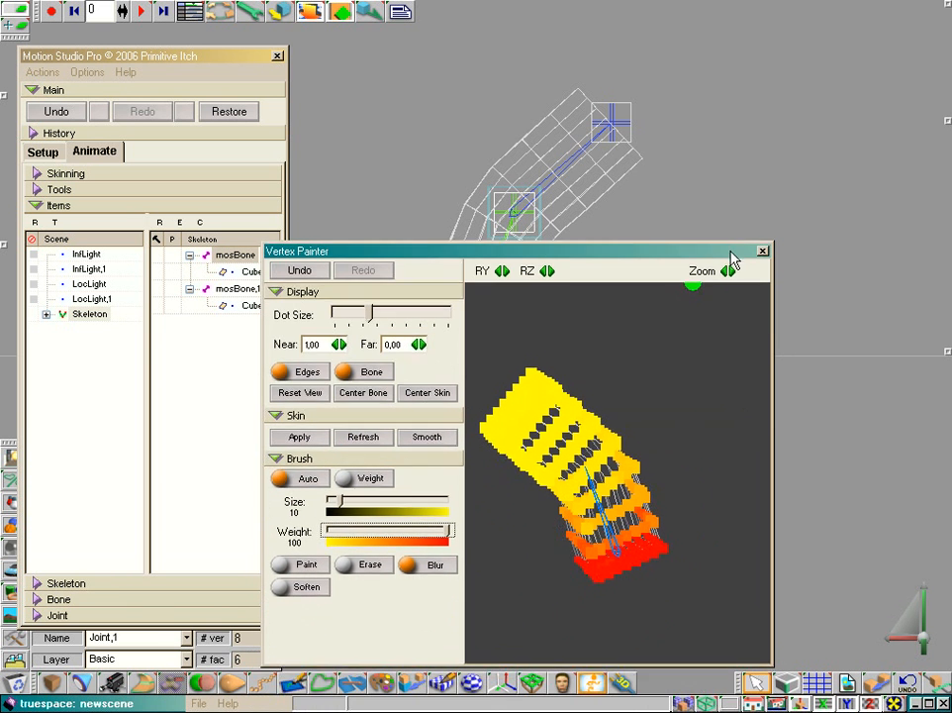
left_click_drag(545, 263, 477, 371)
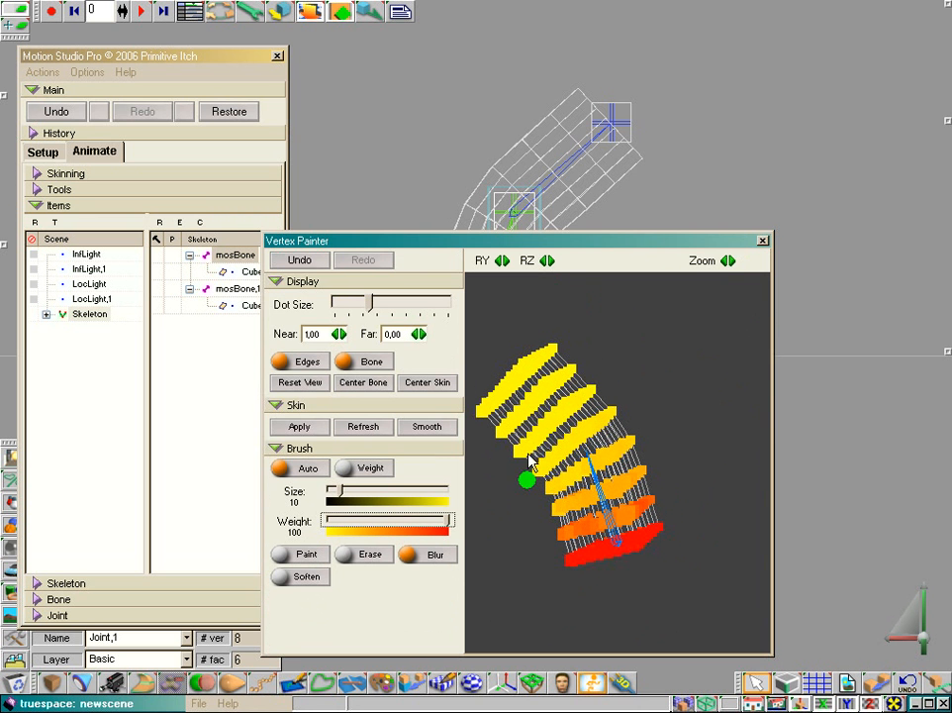
left_click(762, 242)
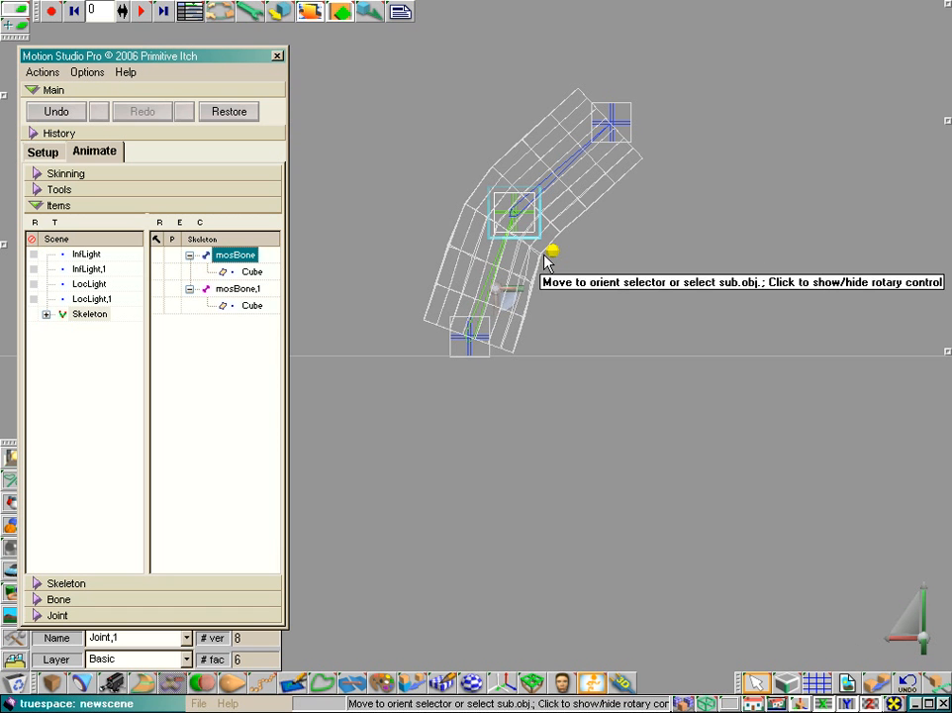
Step: Return the skeleton to its upright setup pose and nail the joint at the column's base in animation mode
left_click(47, 152)
left_click(94, 154)
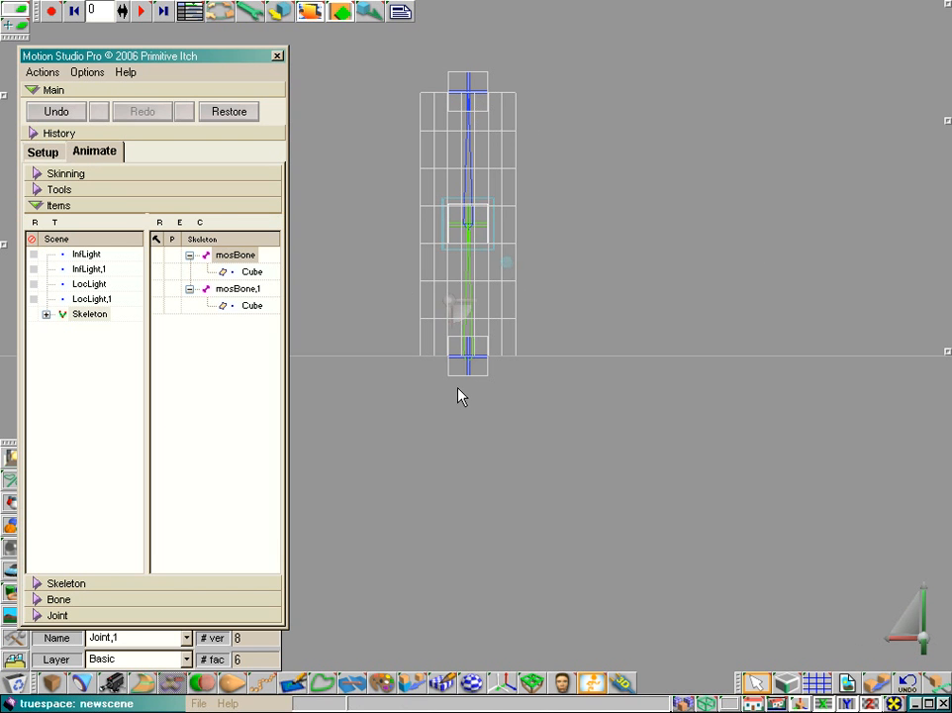
left_click(467, 365)
left_click(93, 614)
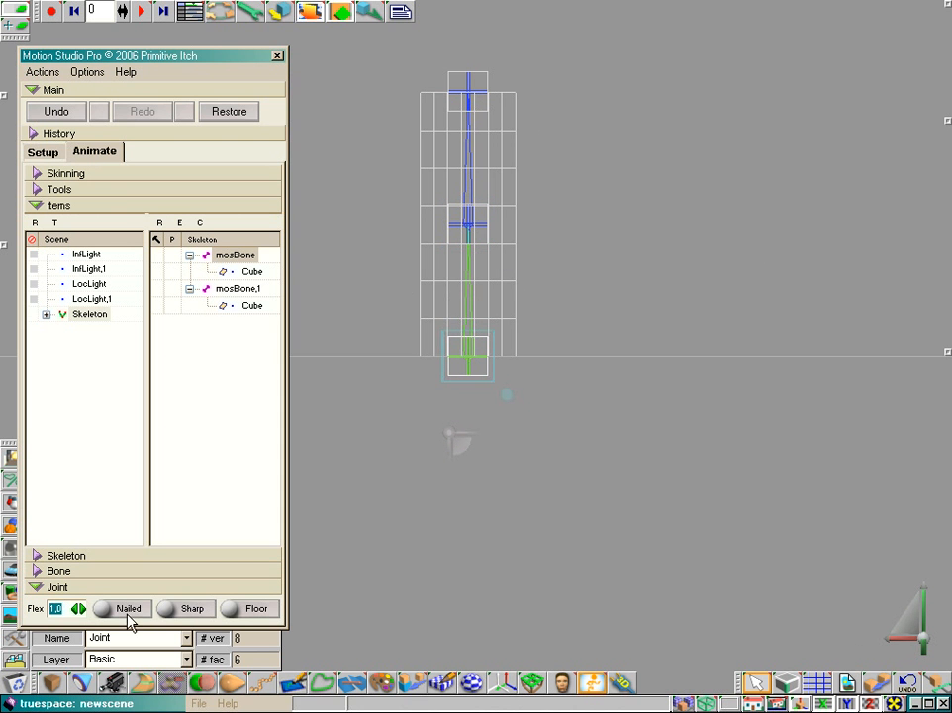
left_click(128, 612)
Step: Bend the skinned column over by moving the skeleton's top joint sideways and down
left_click(470, 96)
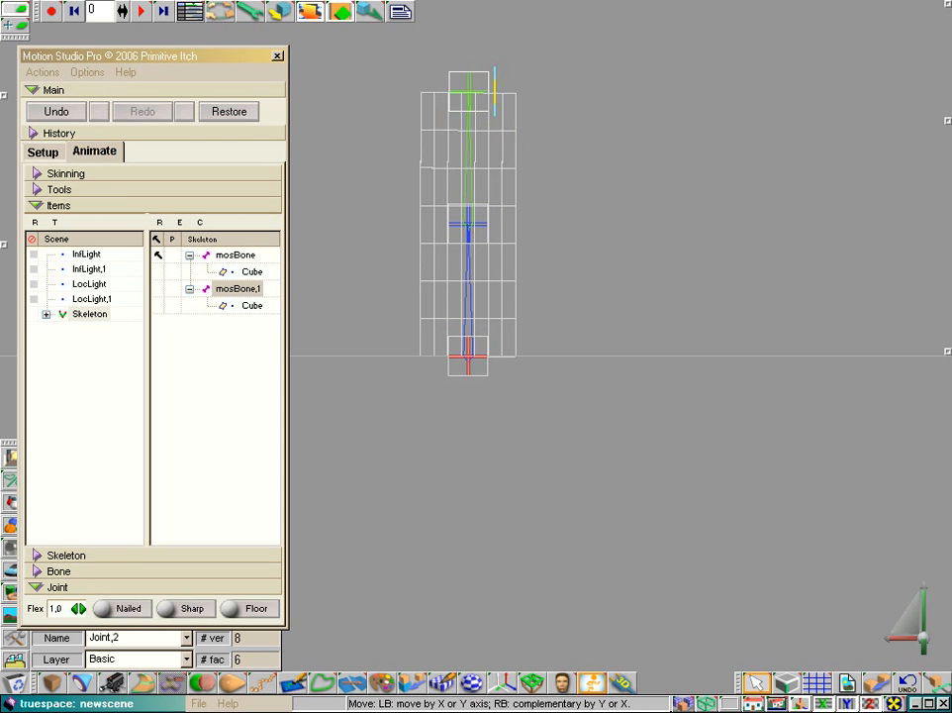
left_click_drag(500, 89, 610, 145)
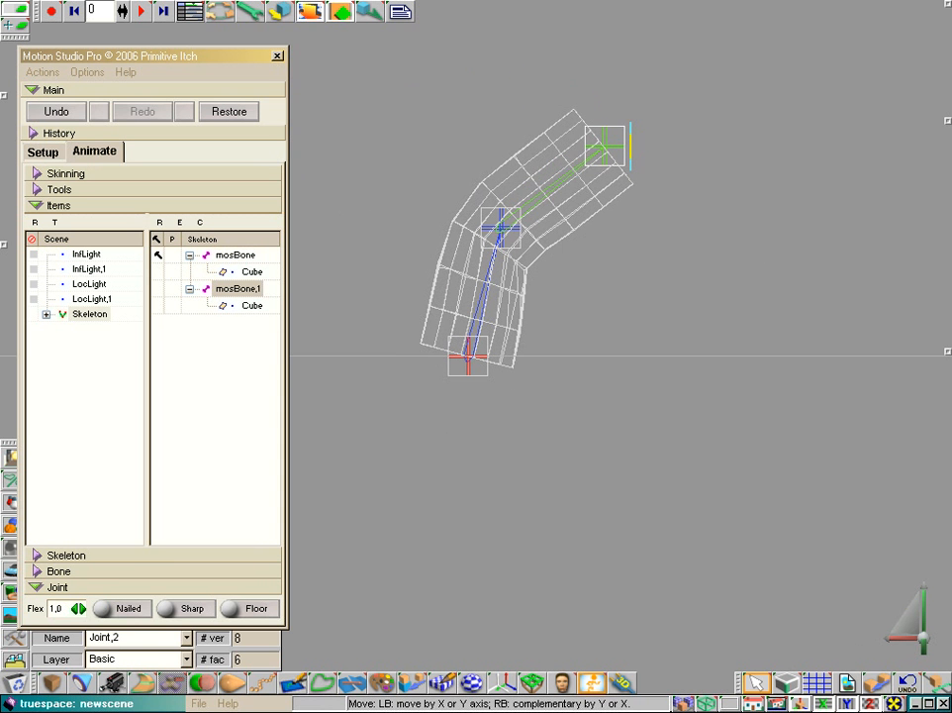